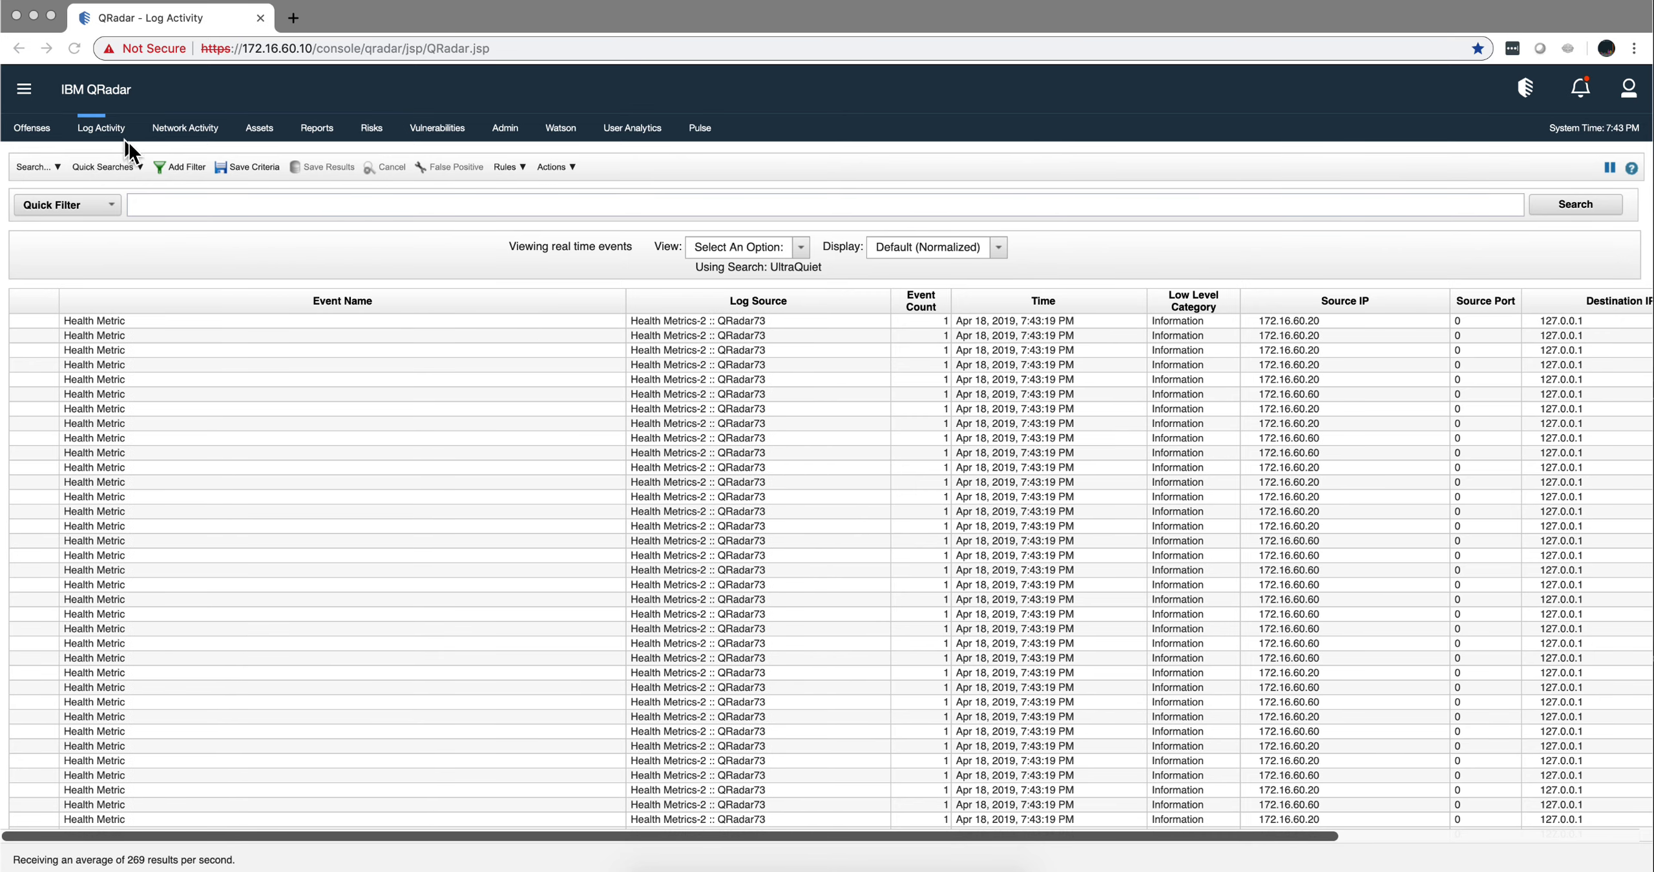
# - Add an Associated With Offense Equals True filter and limit the view to the last 30 minutes
pyautogui.click(188, 164)
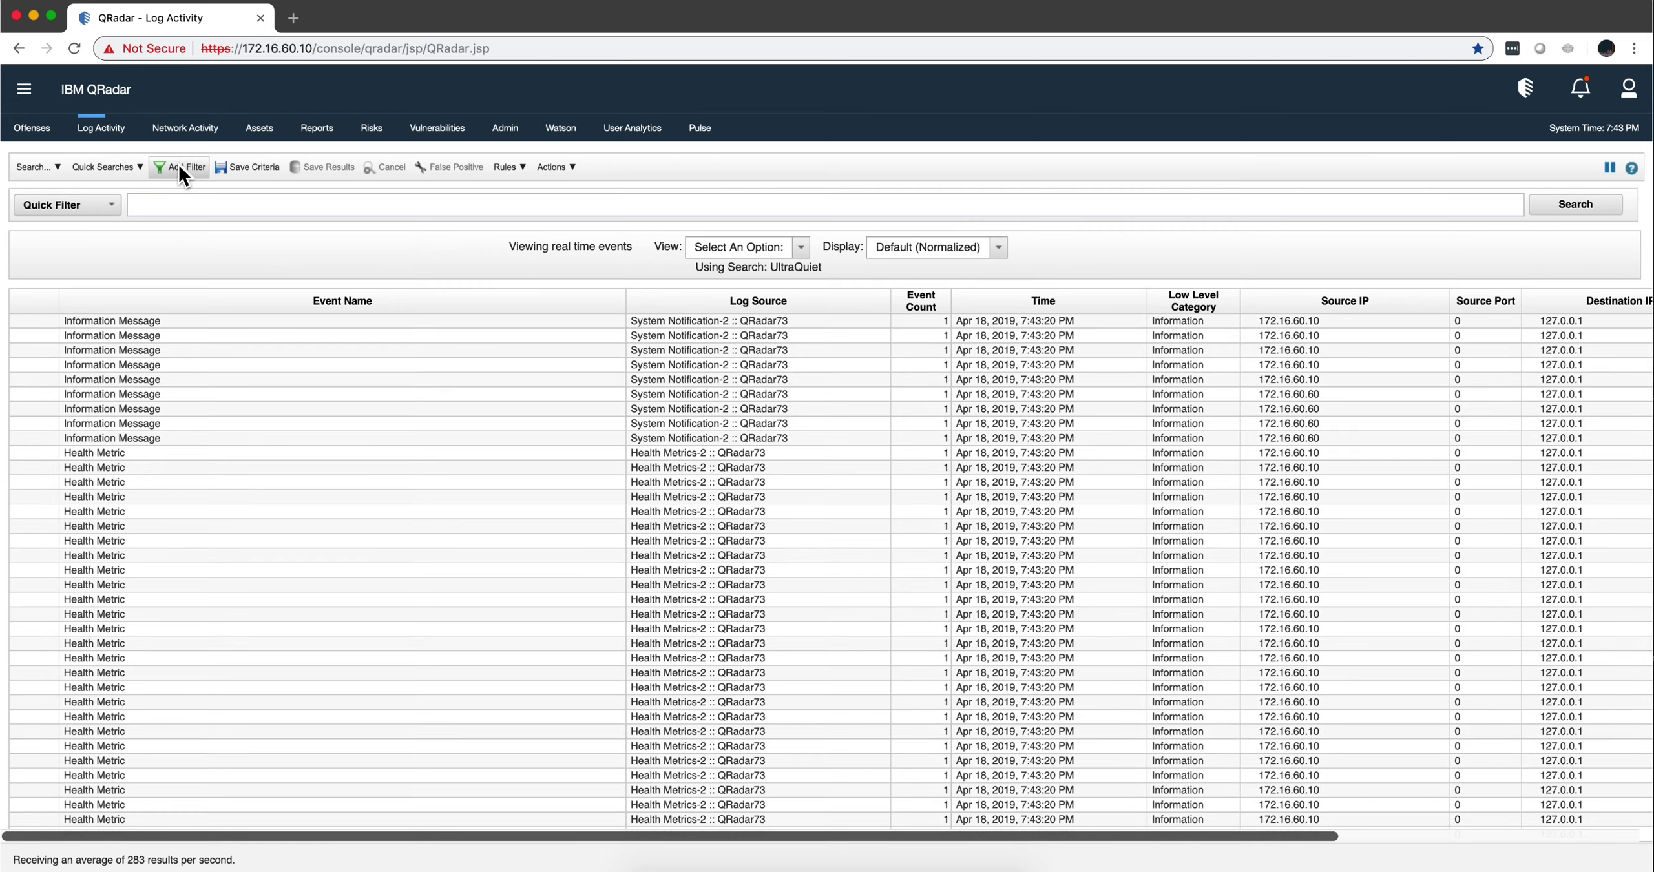
pyautogui.click(175, 165)
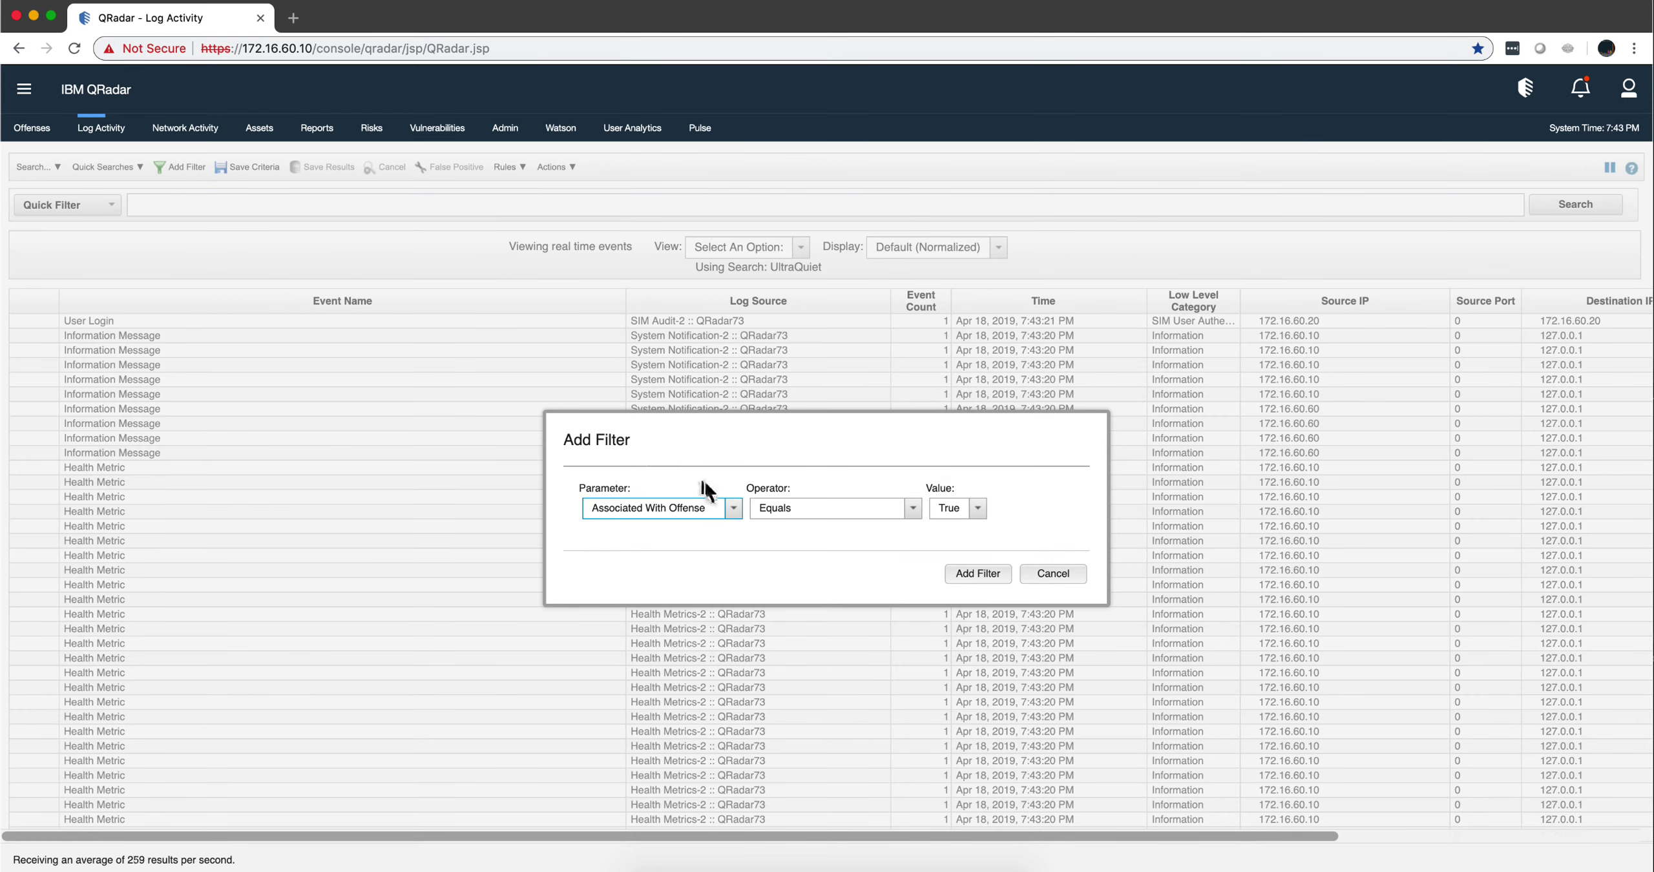
pyautogui.moveTo(709, 508); pyautogui.dragTo(601, 501)
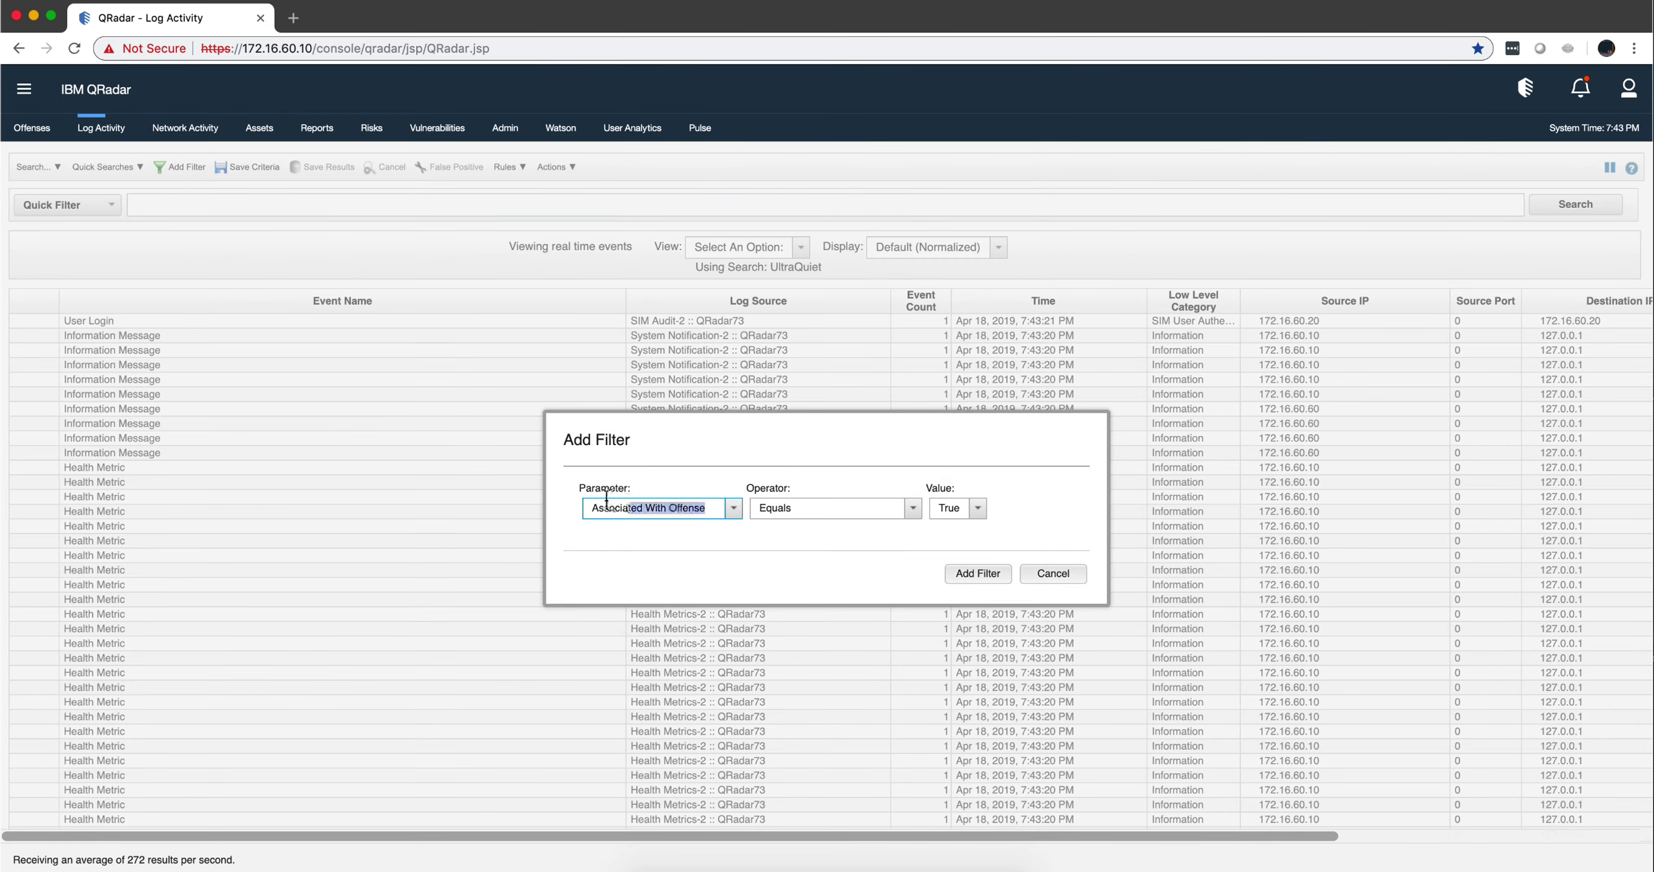
pyautogui.write('off')
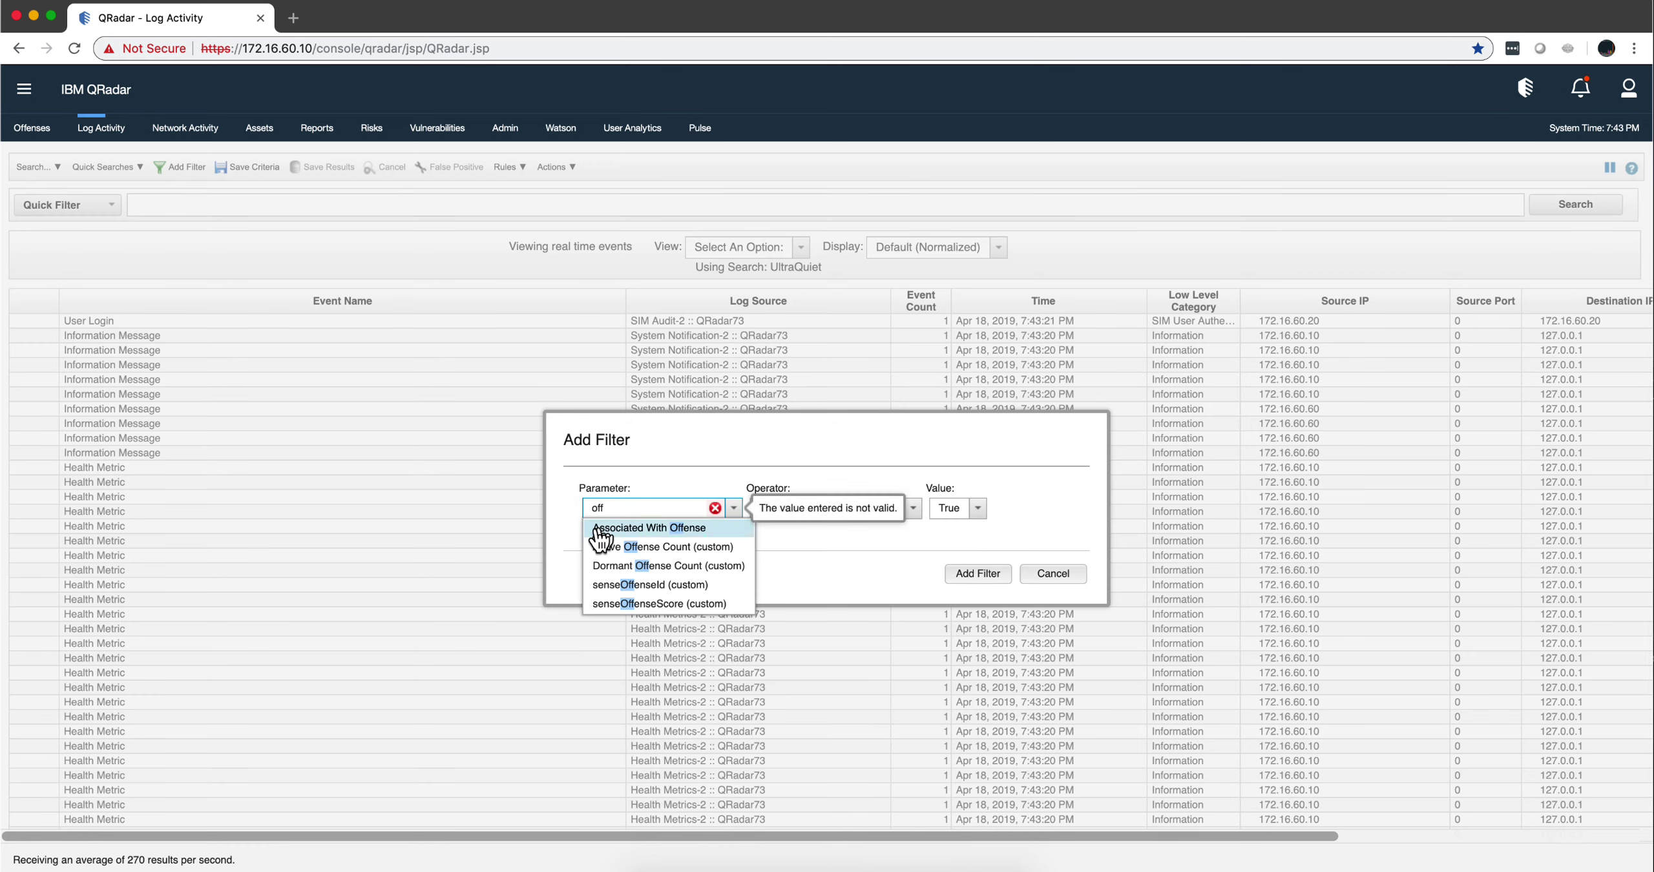
pyautogui.click(637, 528)
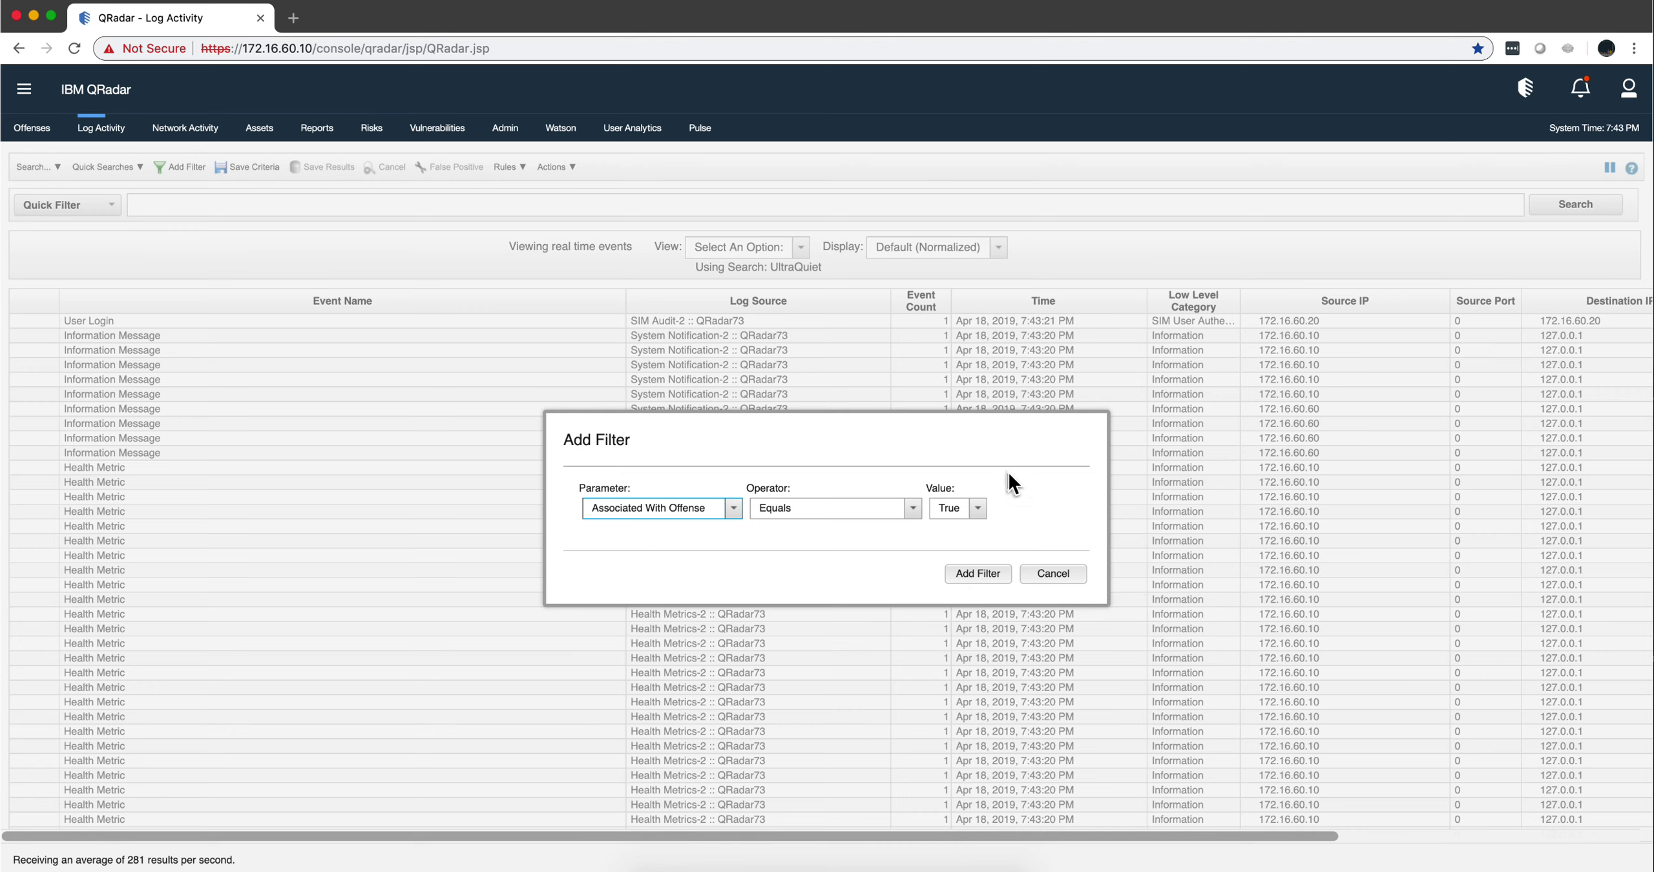
pyautogui.click(995, 574)
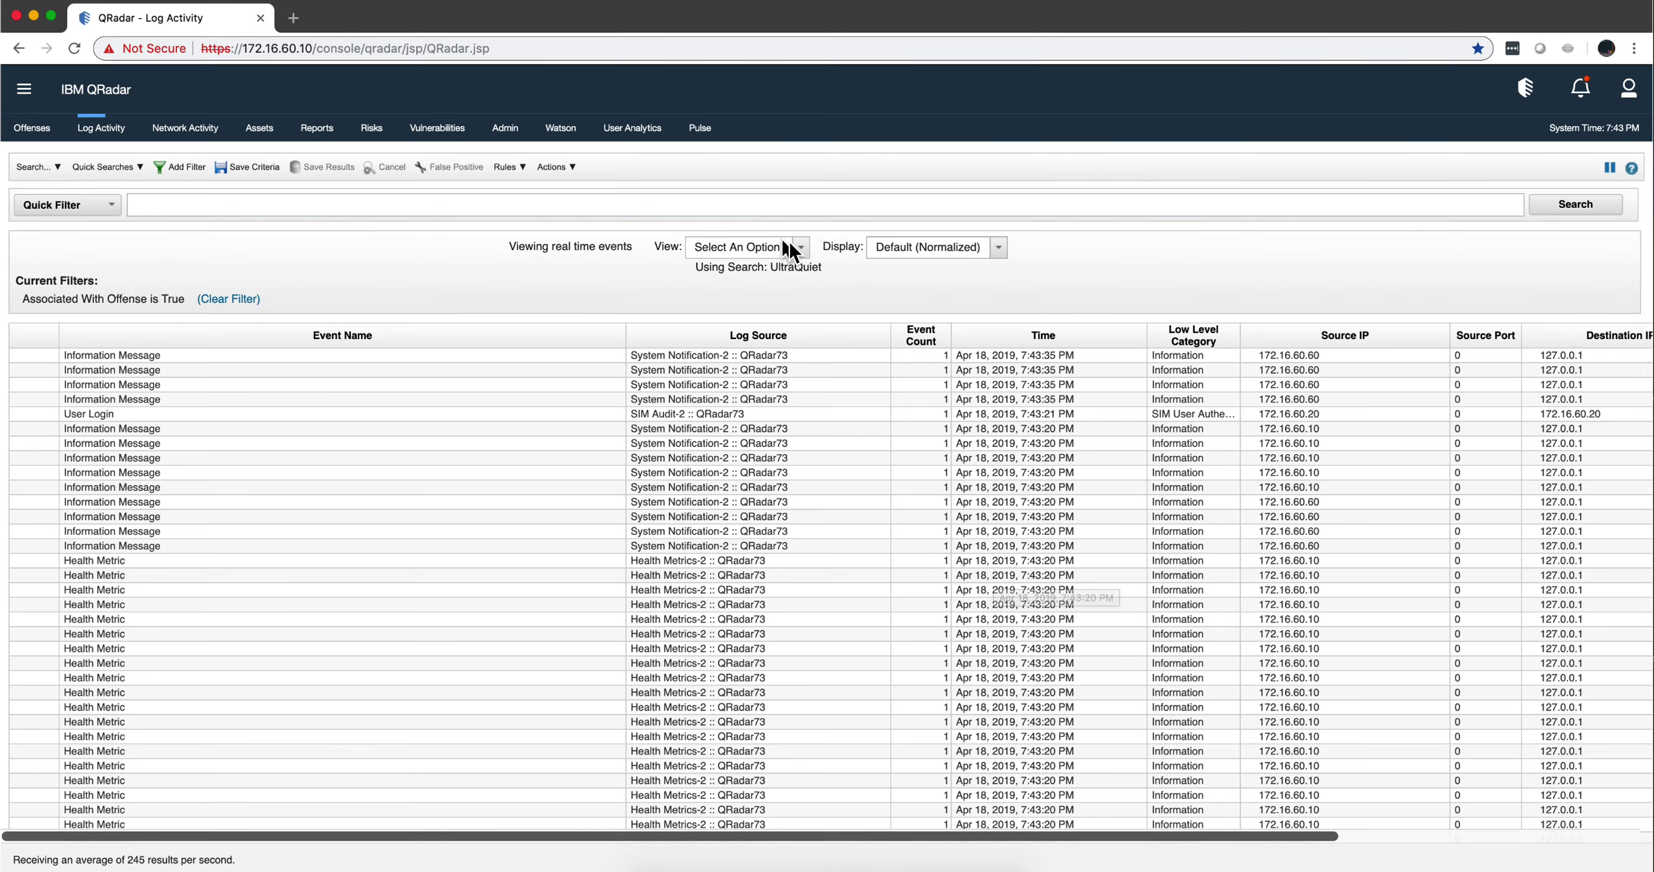
pyautogui.click(805, 251)
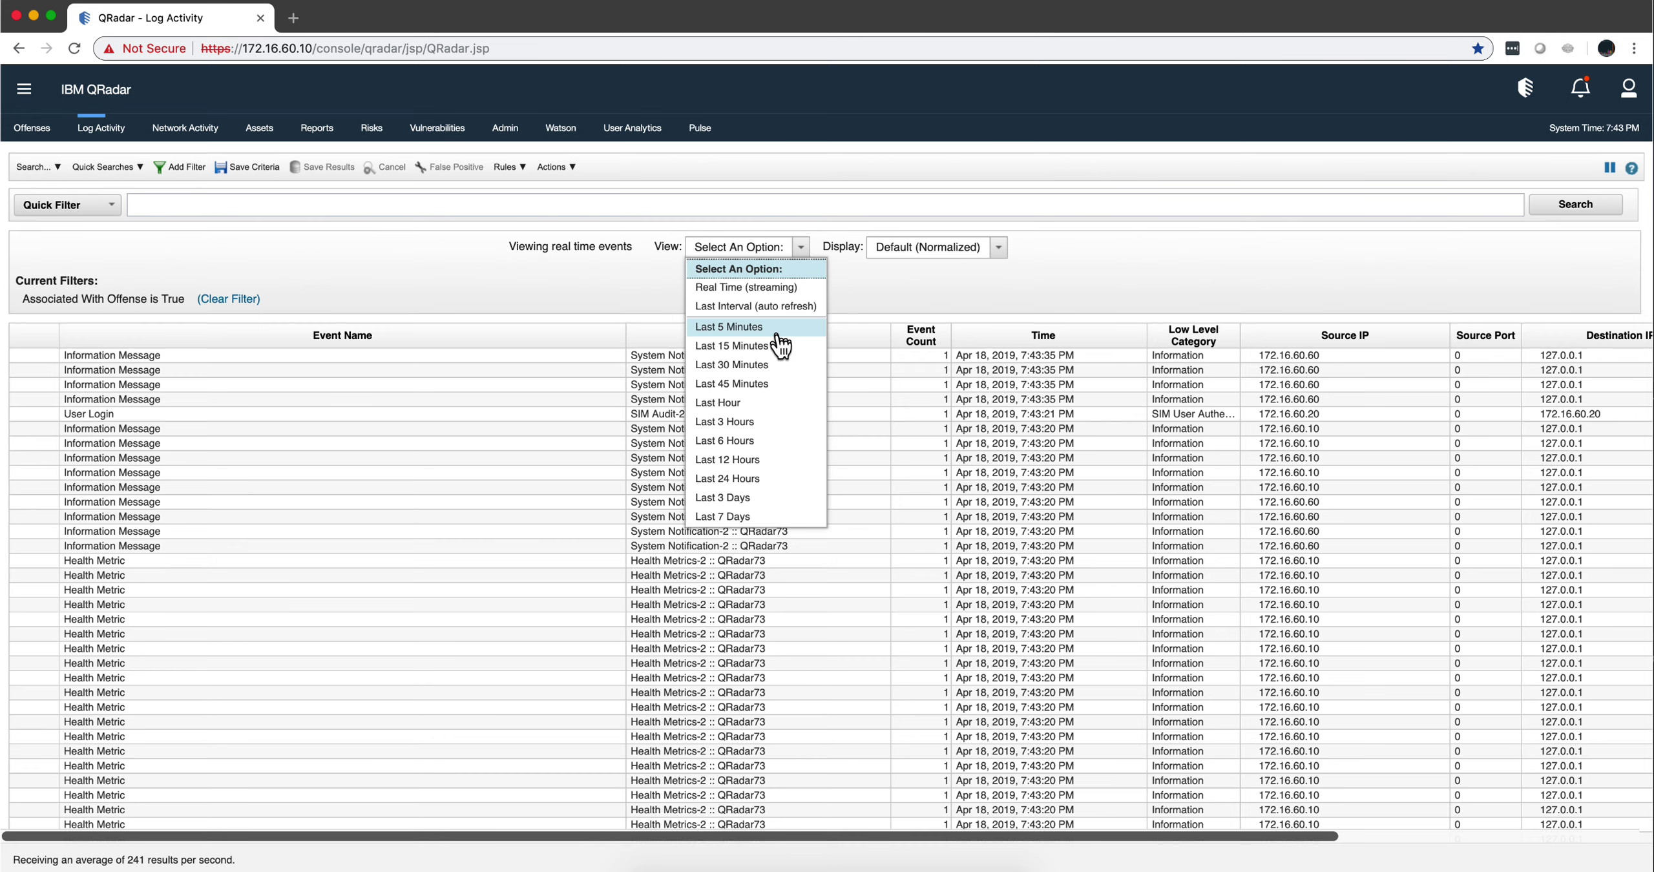
pyautogui.click(732, 365)
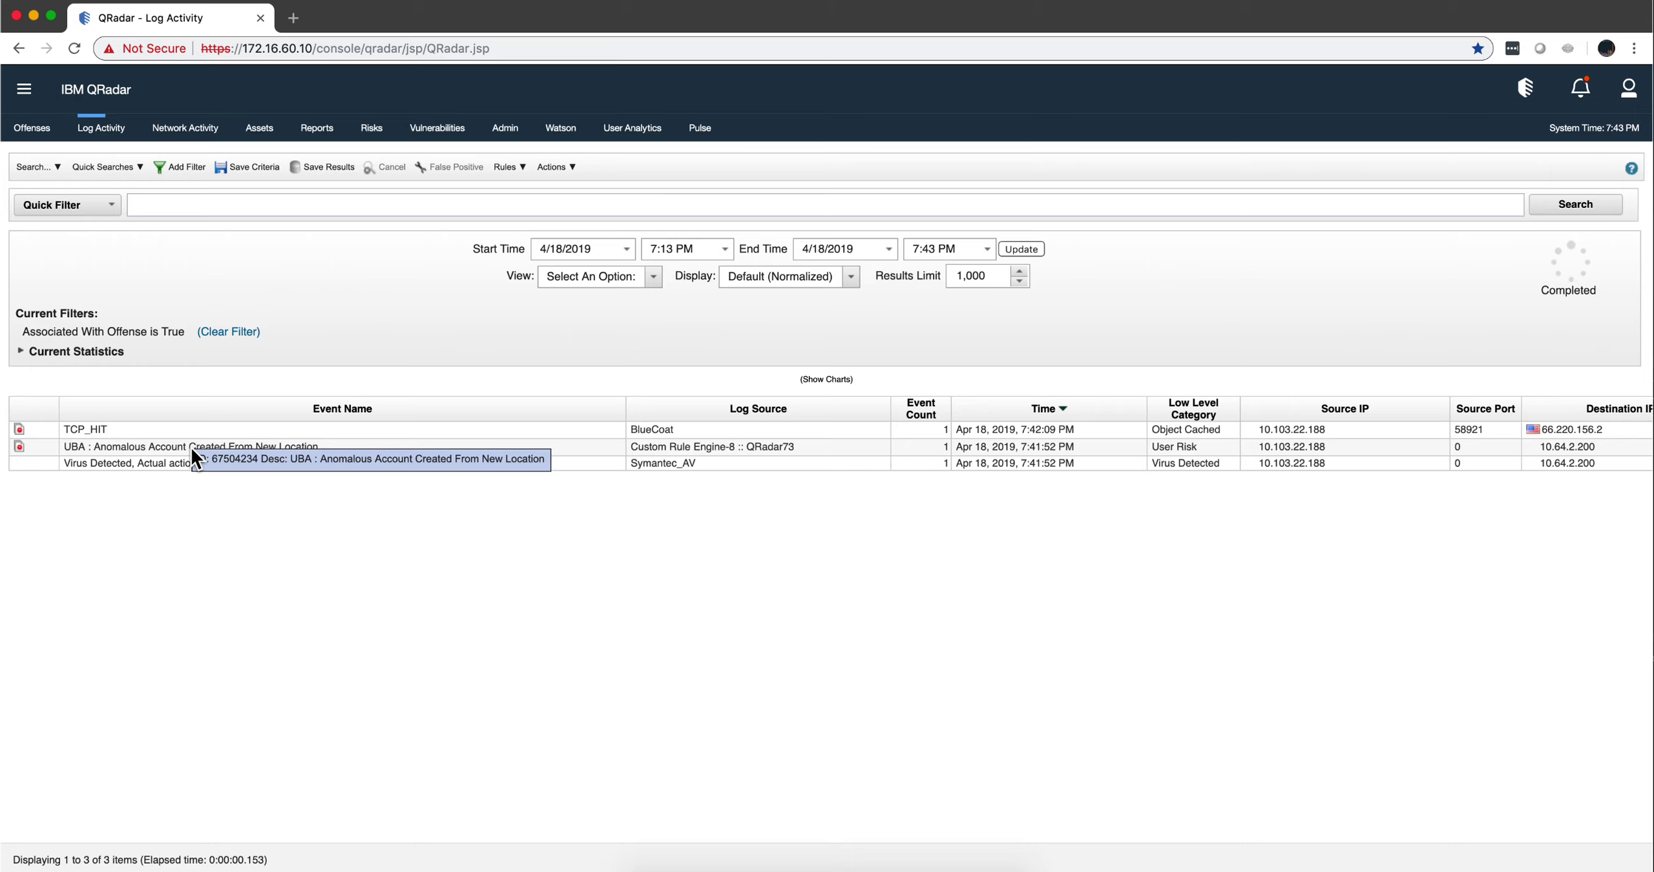
pyautogui.doubleClick(152, 448)
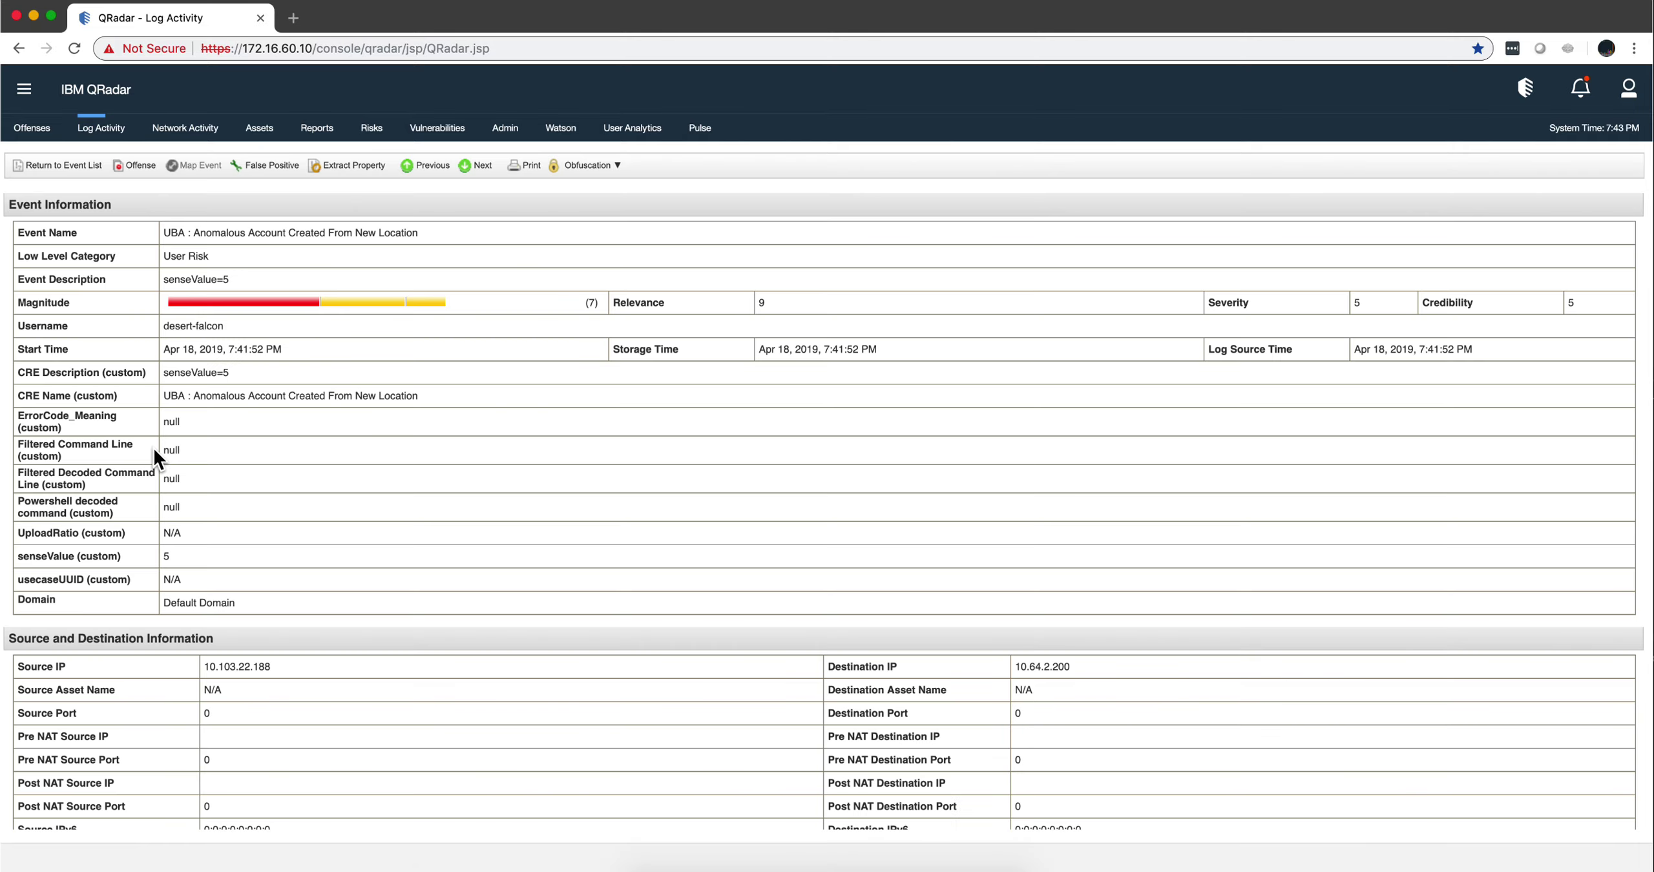
pyautogui.scroll(-15, 246, 432)
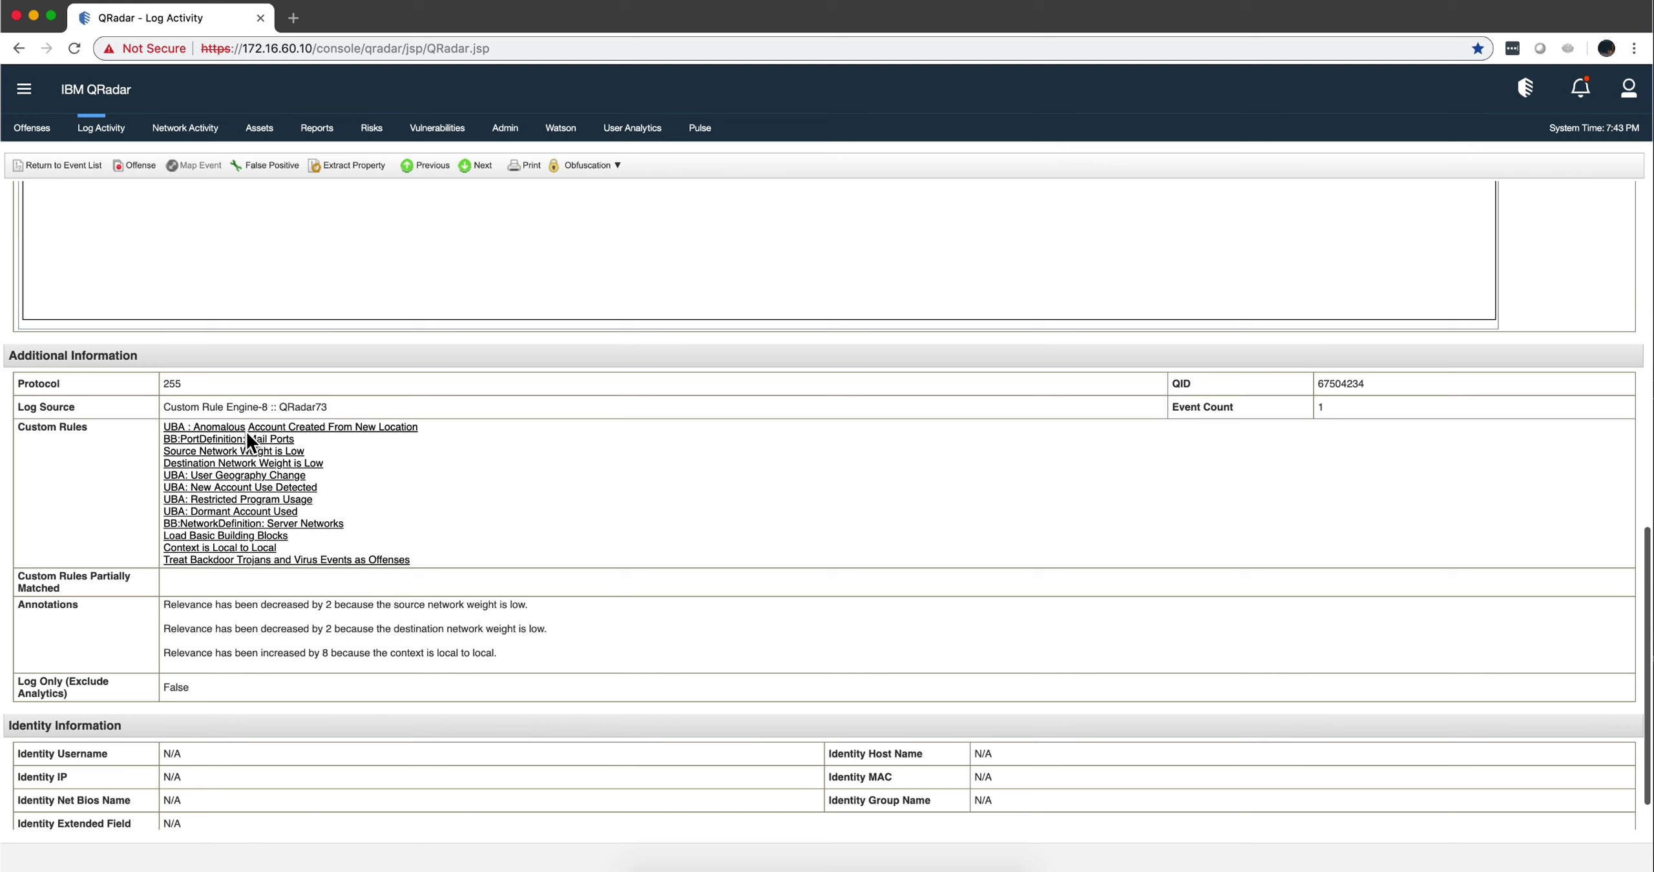
pyautogui.scroll(-1, 245, 432)
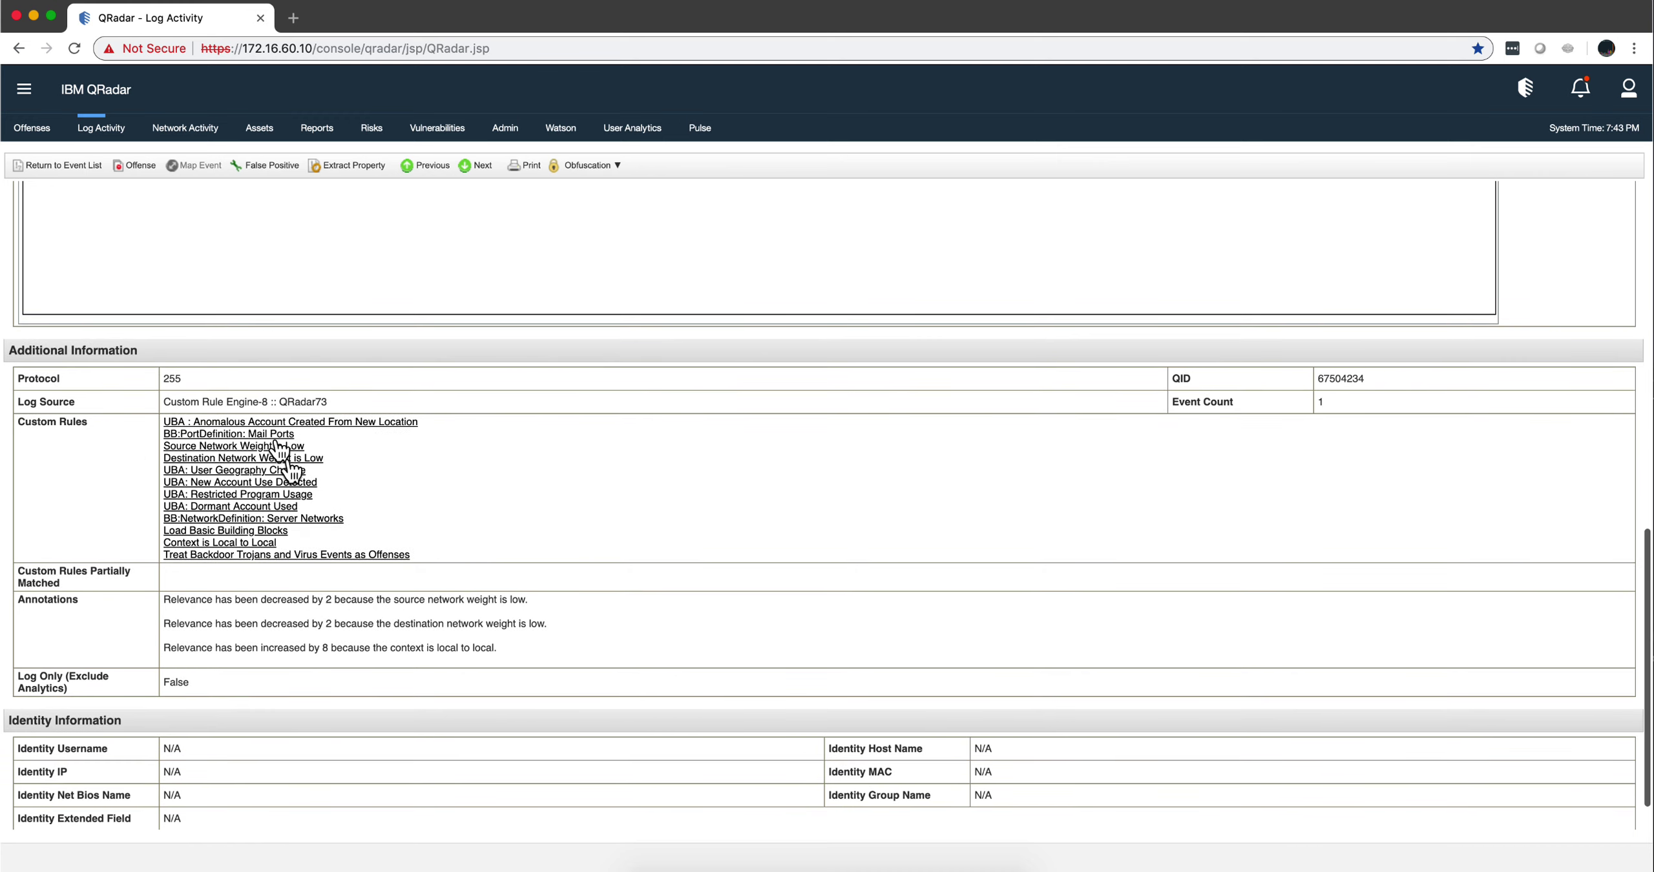
pyautogui.click(83, 164)
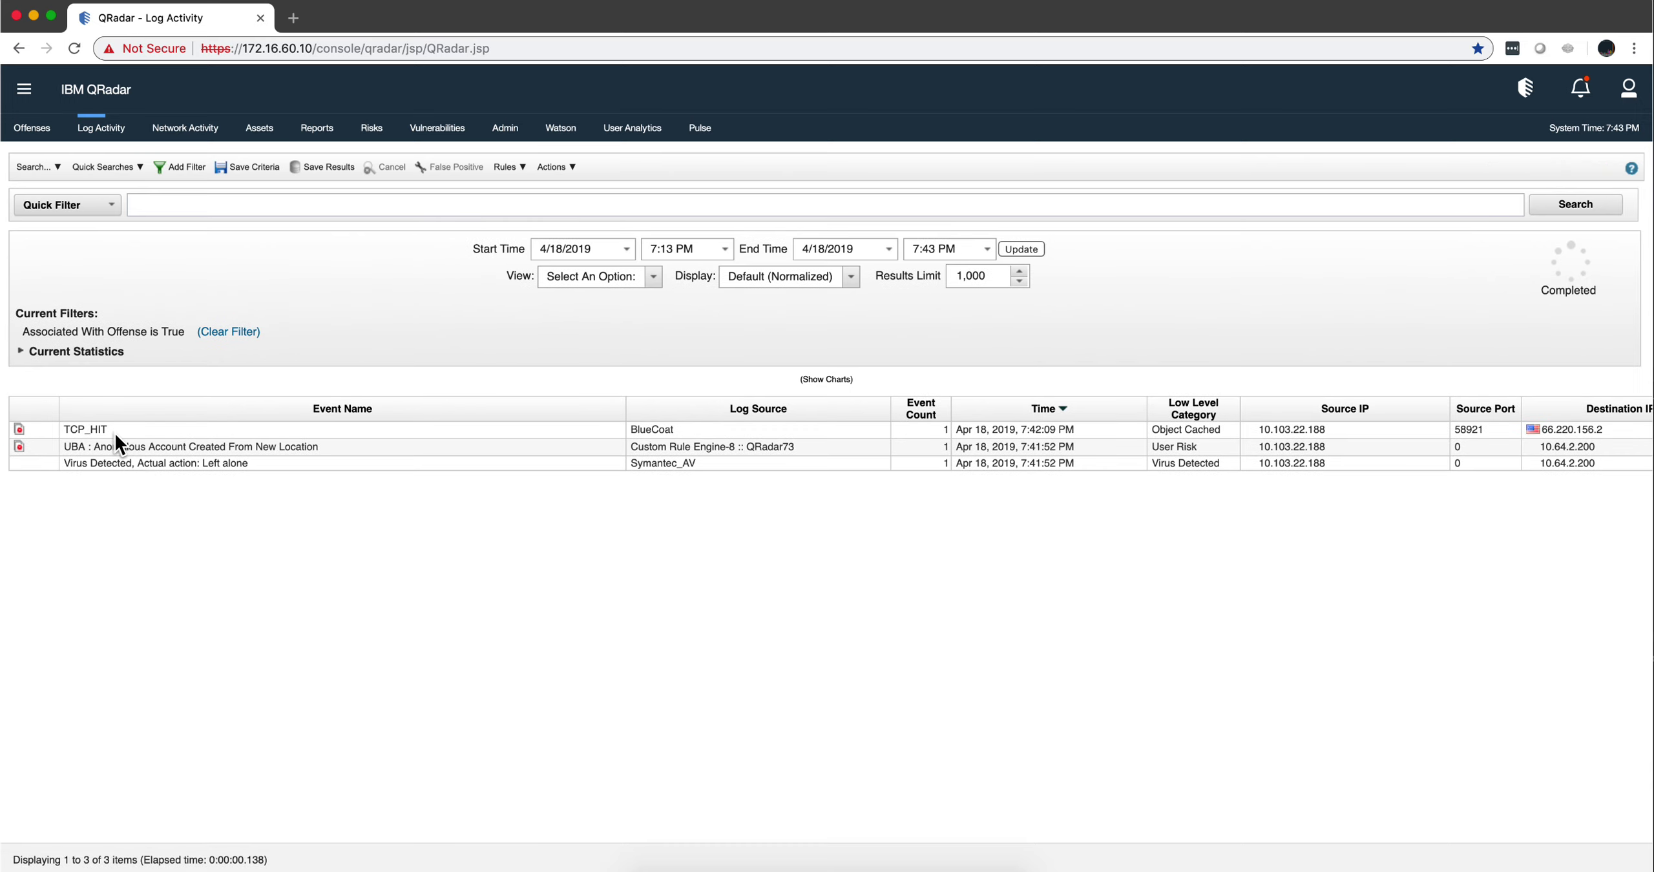
pyautogui.doubleClick(114, 430)
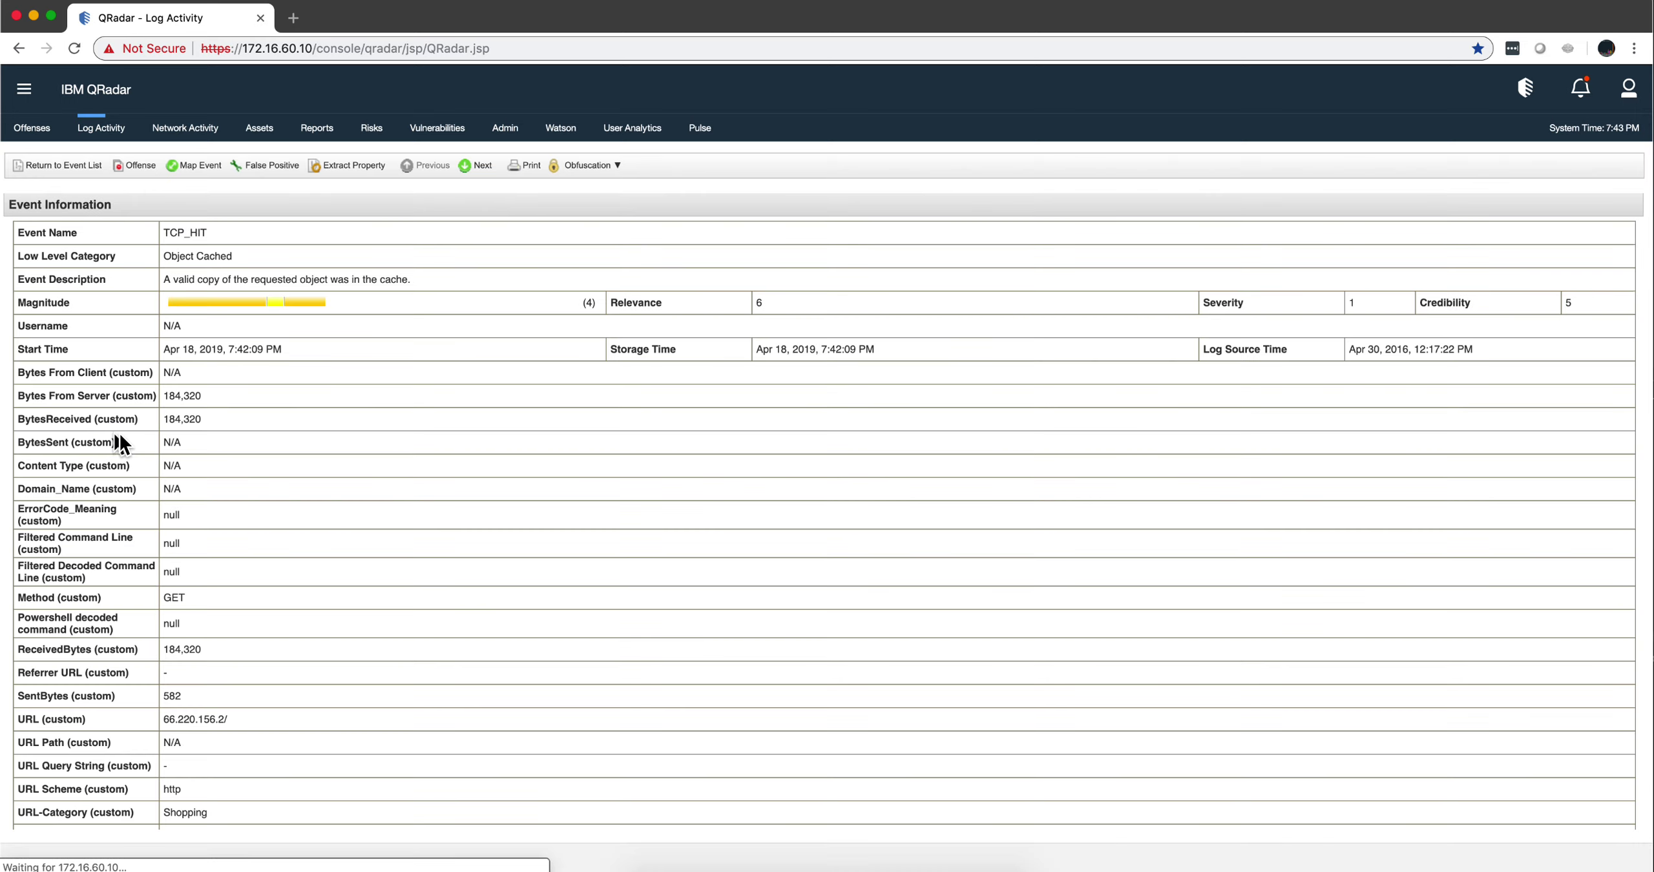
pyautogui.scroll(-10, 183, 445)
pyautogui.scroll(-7, 183, 445)
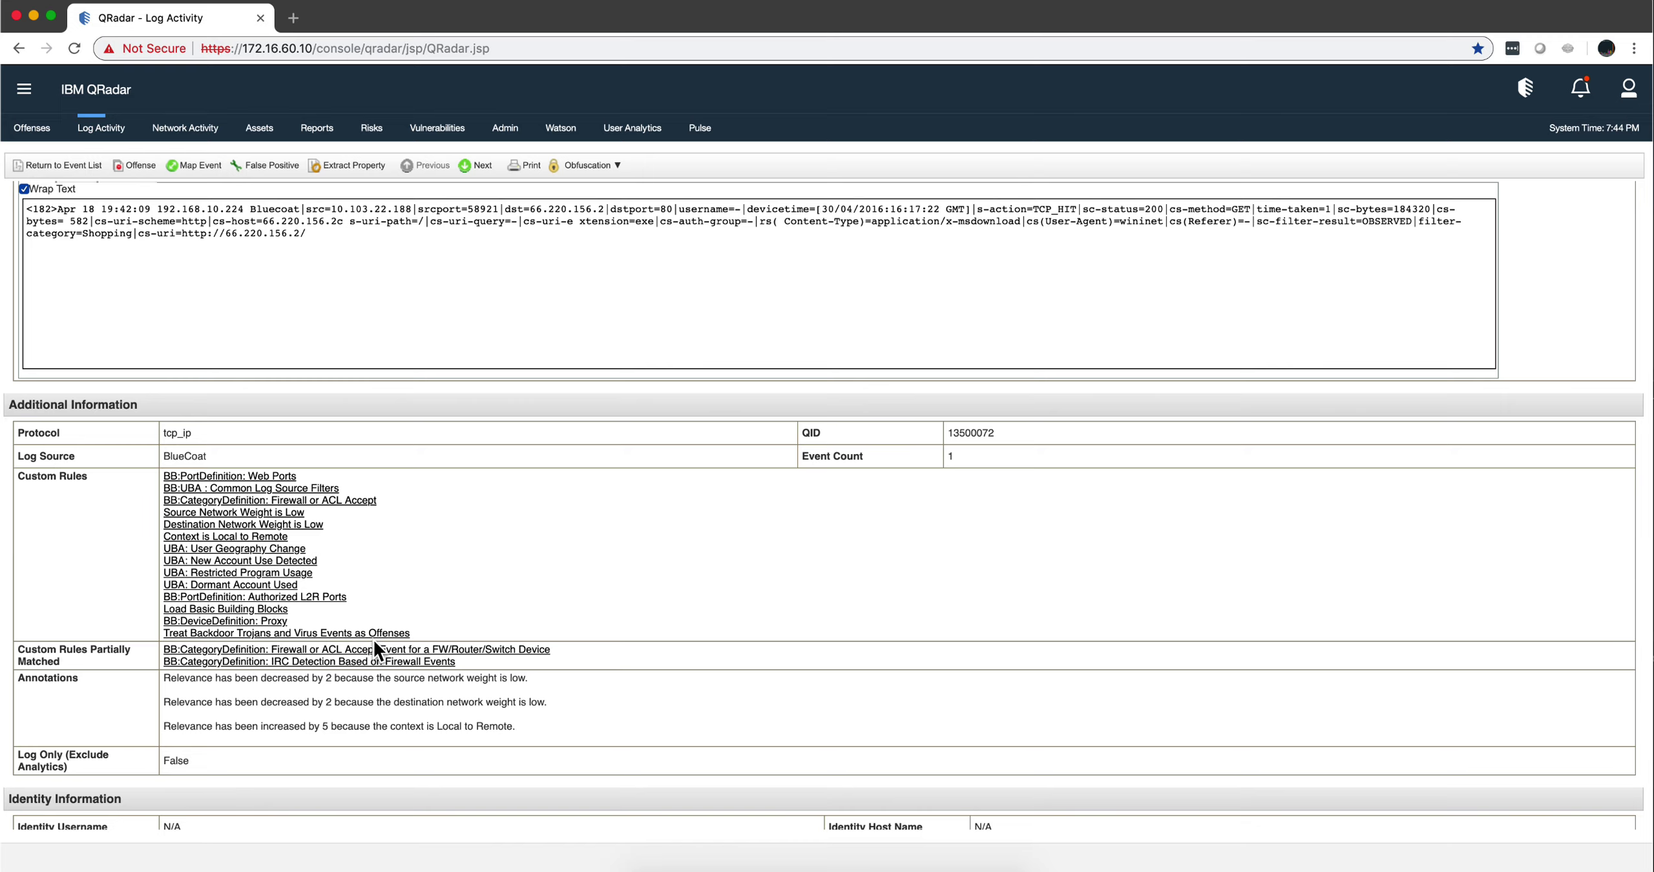
pyautogui.scroll(-15, 504, 586)
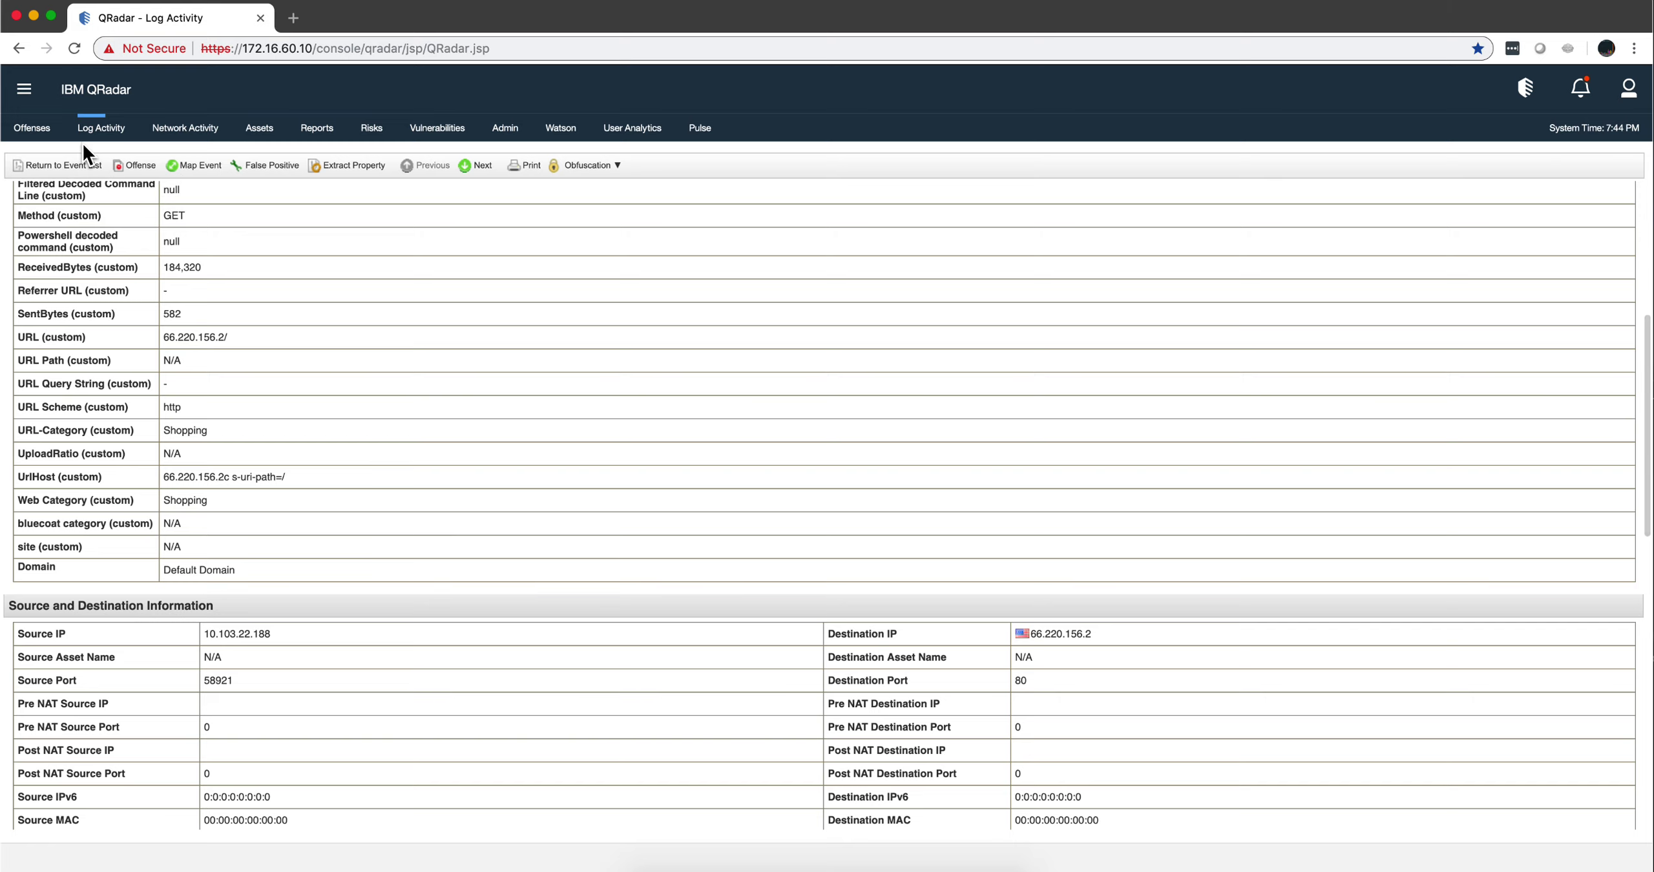
pyautogui.scroll(6, 218, 231)
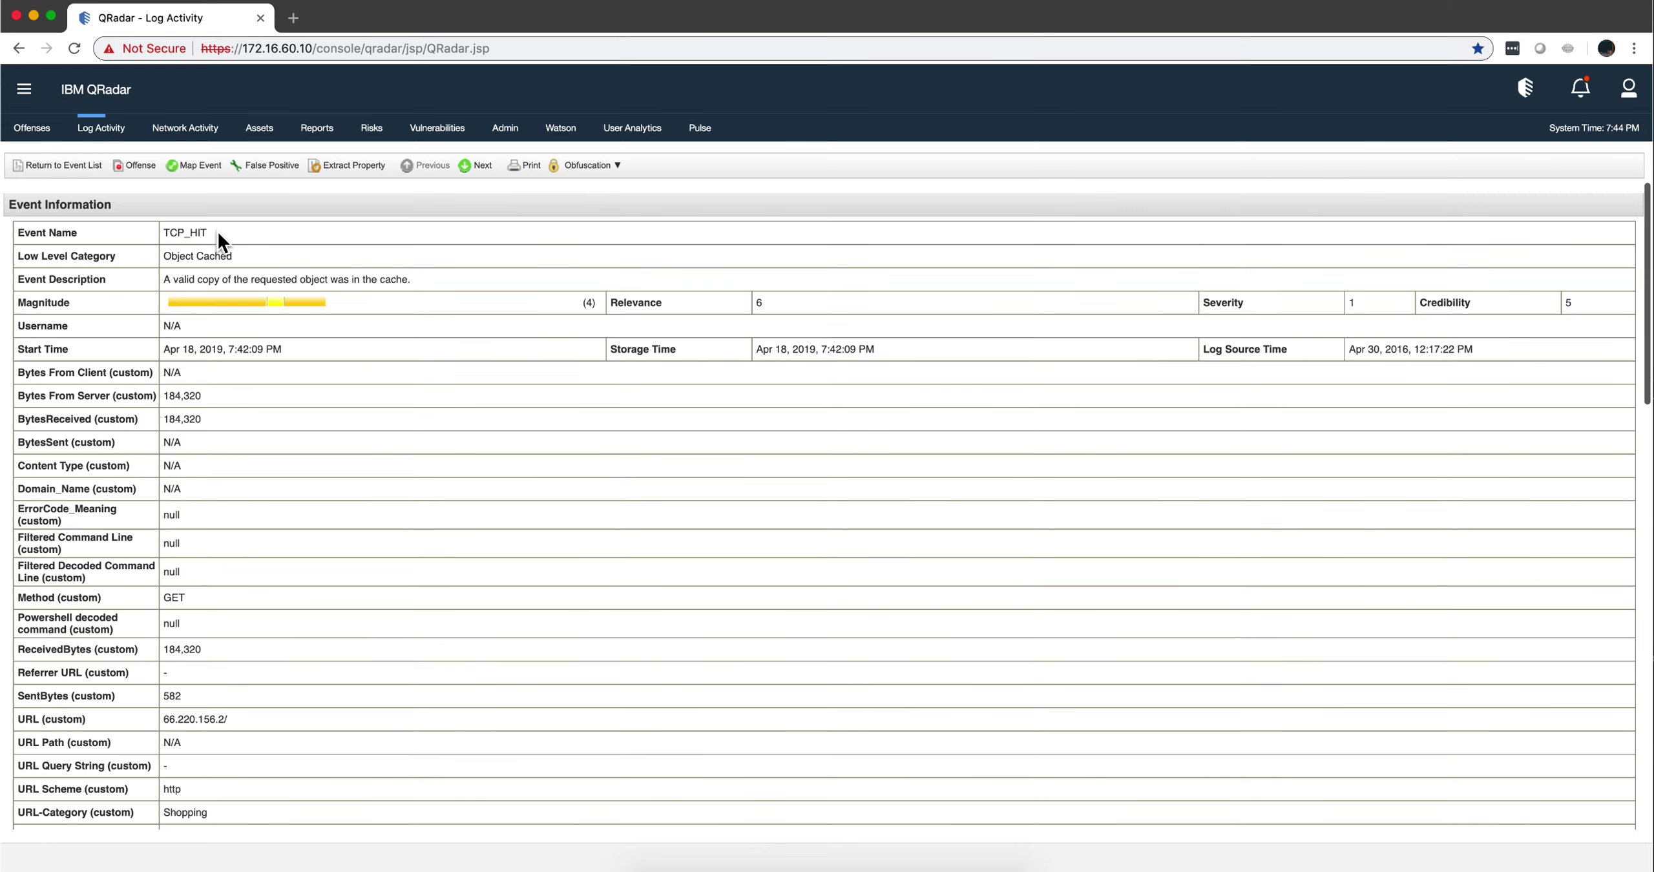
pyautogui.click(83, 165)
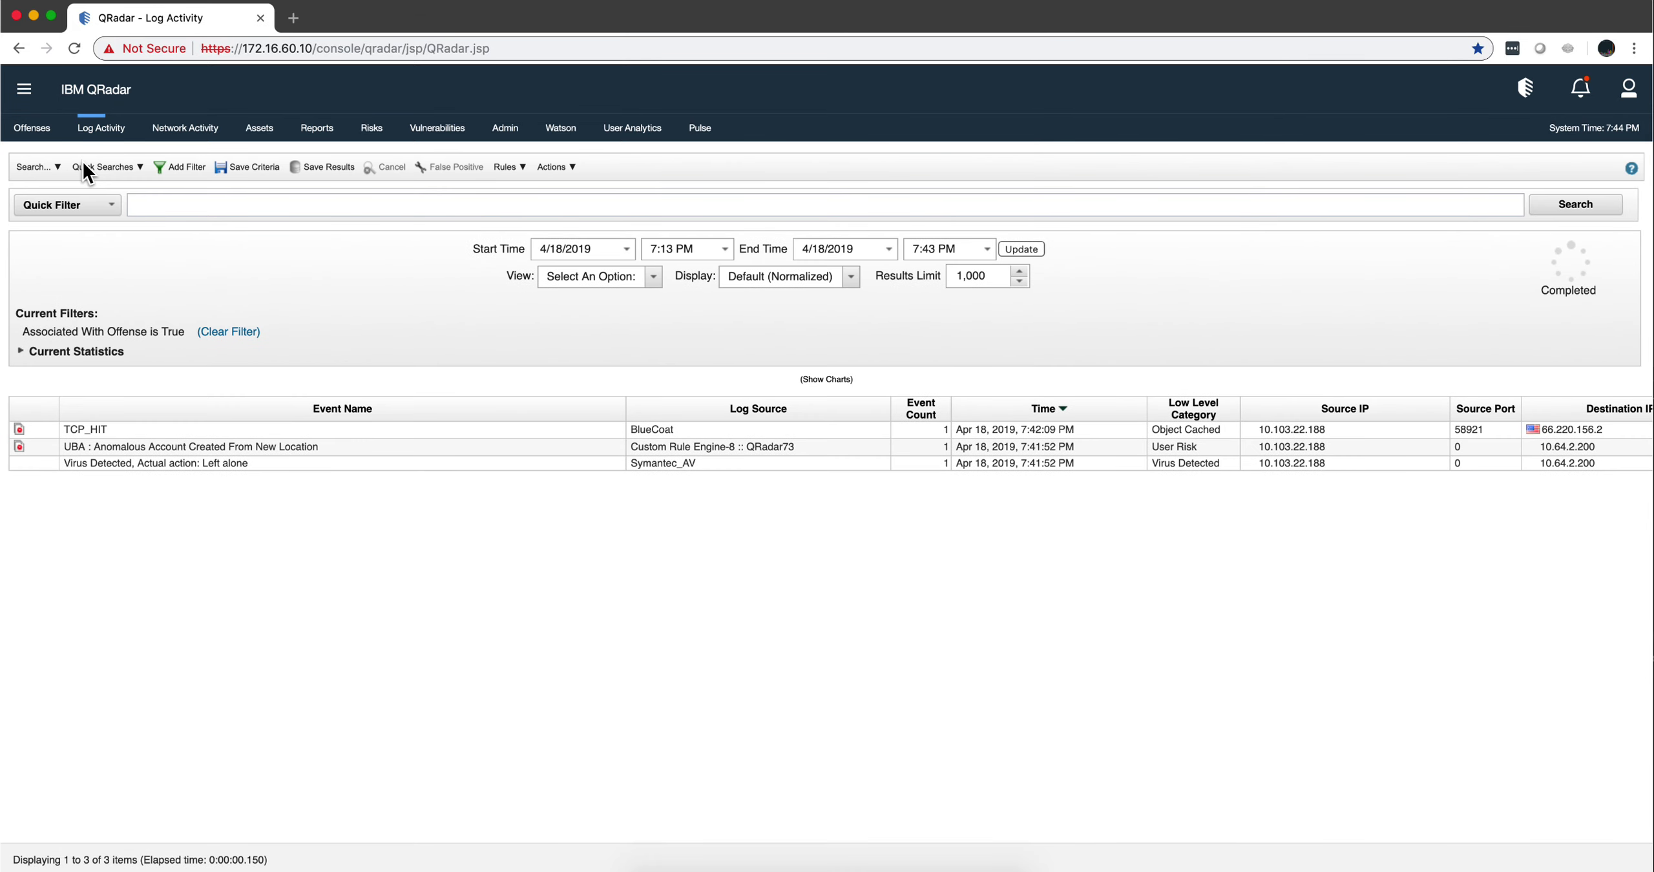
# - Save the current search criteria under the name test1 and dismiss the confirmation
pyautogui.click(249, 166)
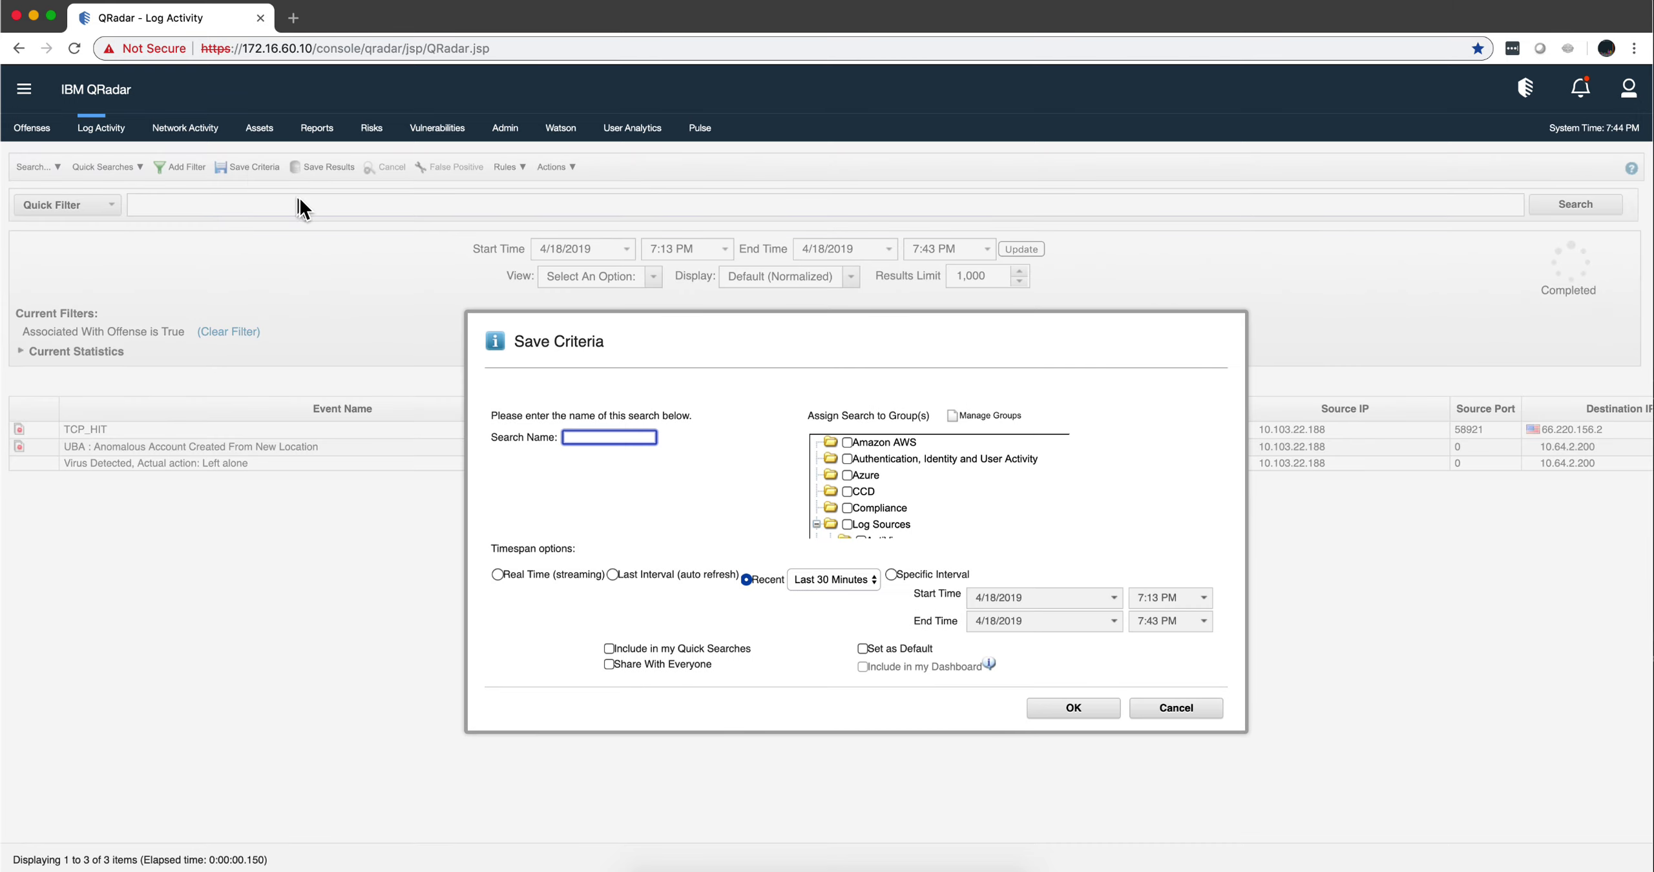
pyautogui.write('test1')
pyautogui.click(1073, 711)
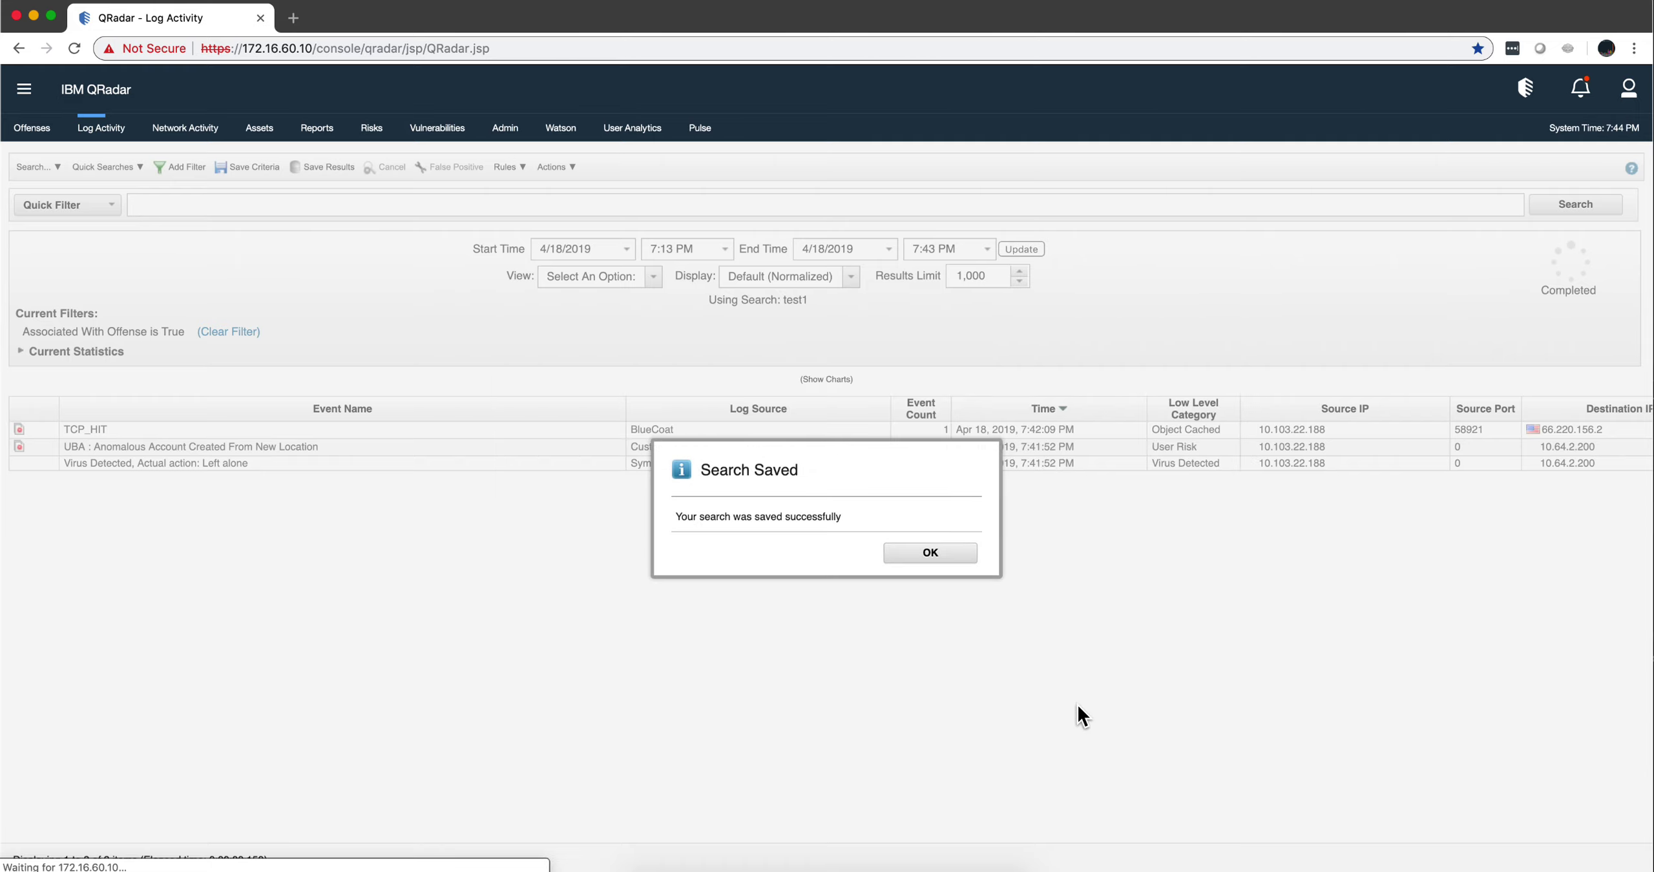
pyautogui.click(943, 556)
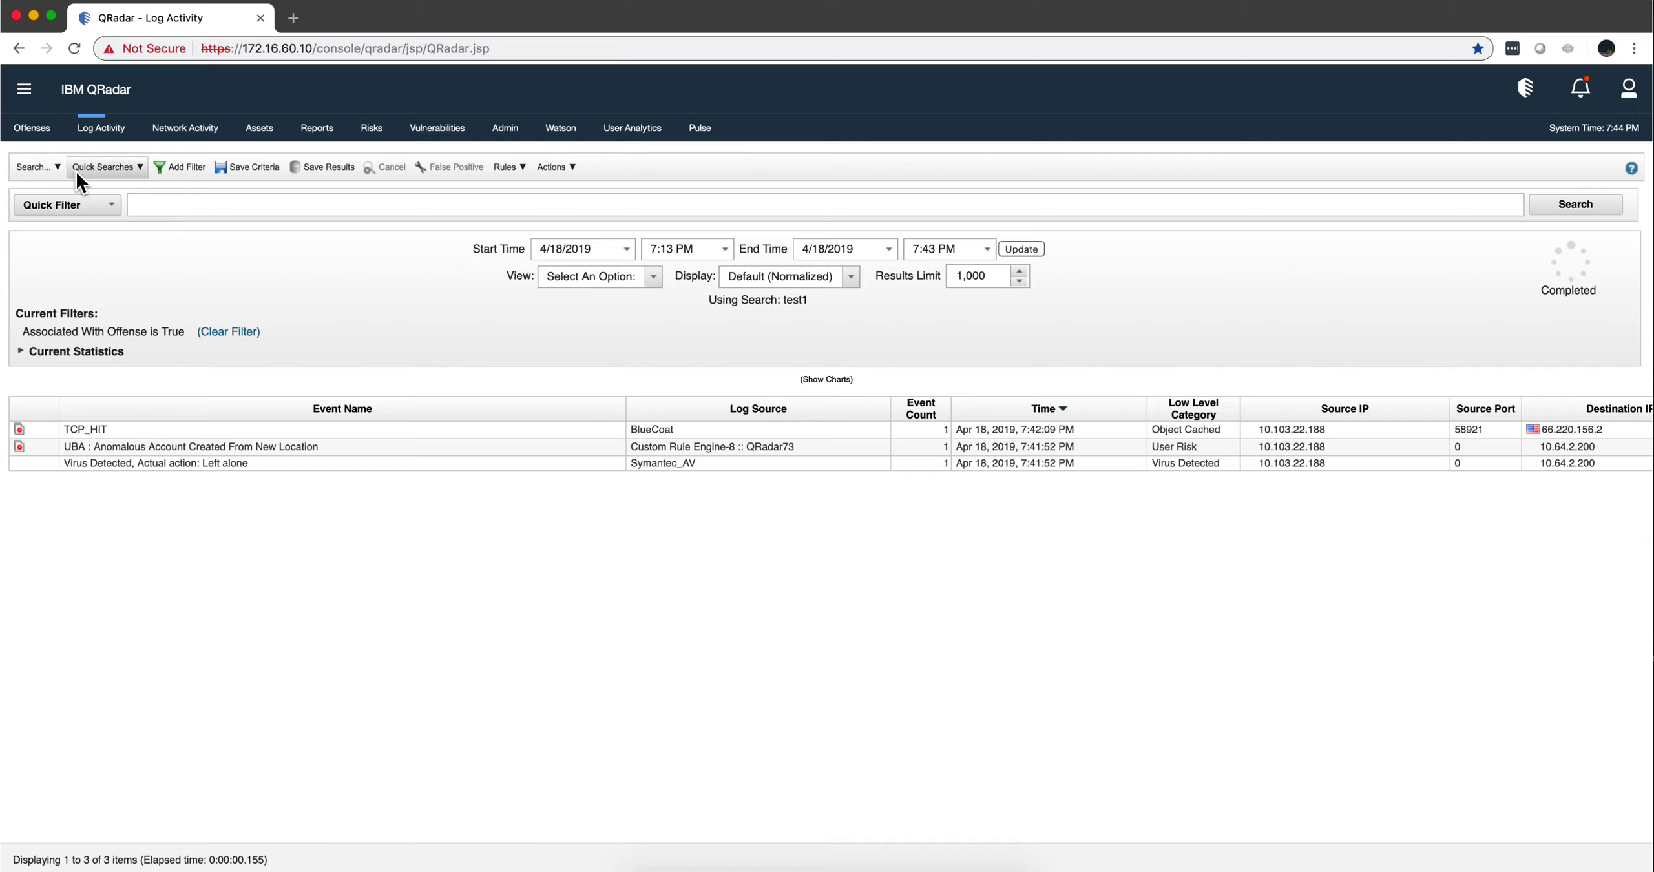
# - Reload Log Activity and clear all exclusion filters, from Unknown log event through the log source filter
pyautogui.click(115, 129)
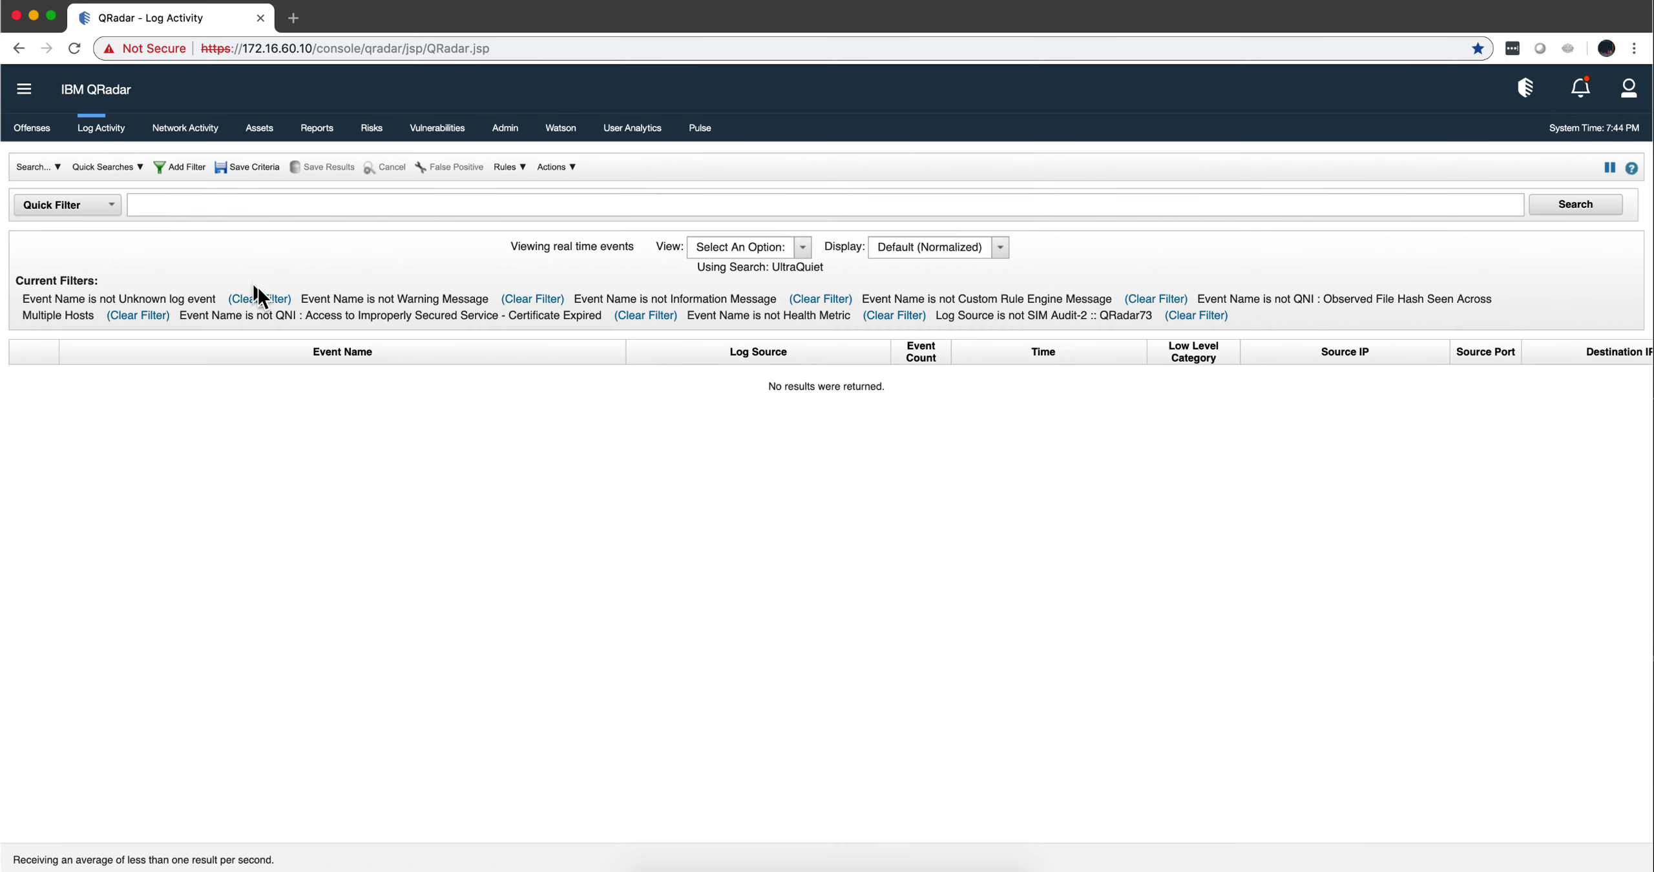
pyautogui.click(259, 299)
pyautogui.click(259, 299)
pyautogui.click(261, 300)
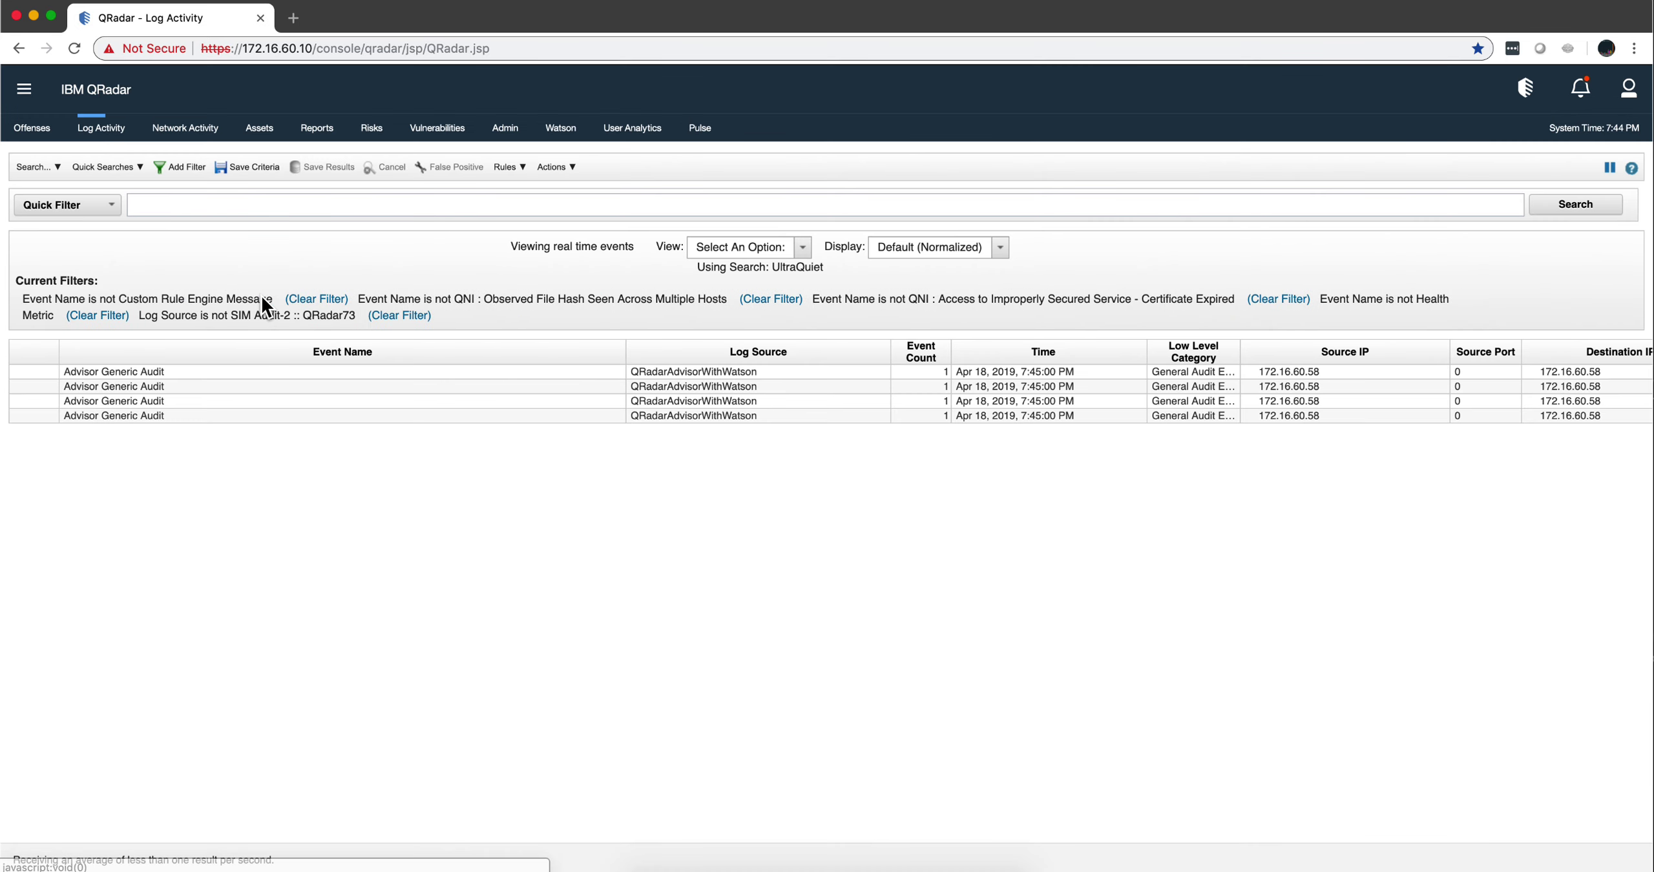
pyautogui.click(298, 299)
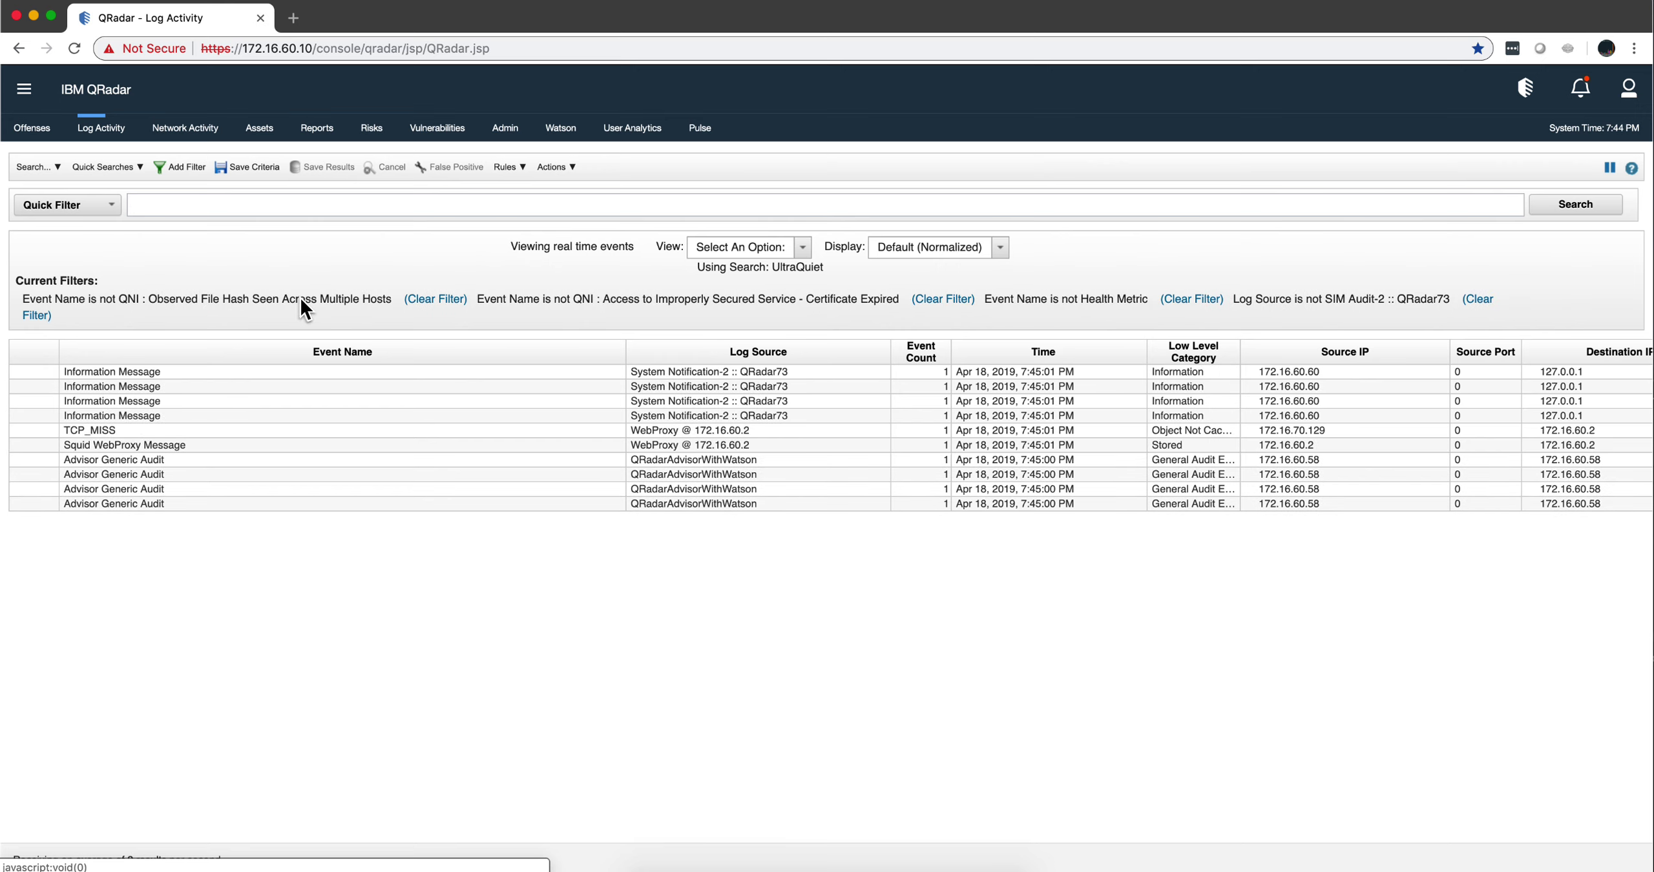
pyautogui.click(431, 300)
pyautogui.click(736, 299)
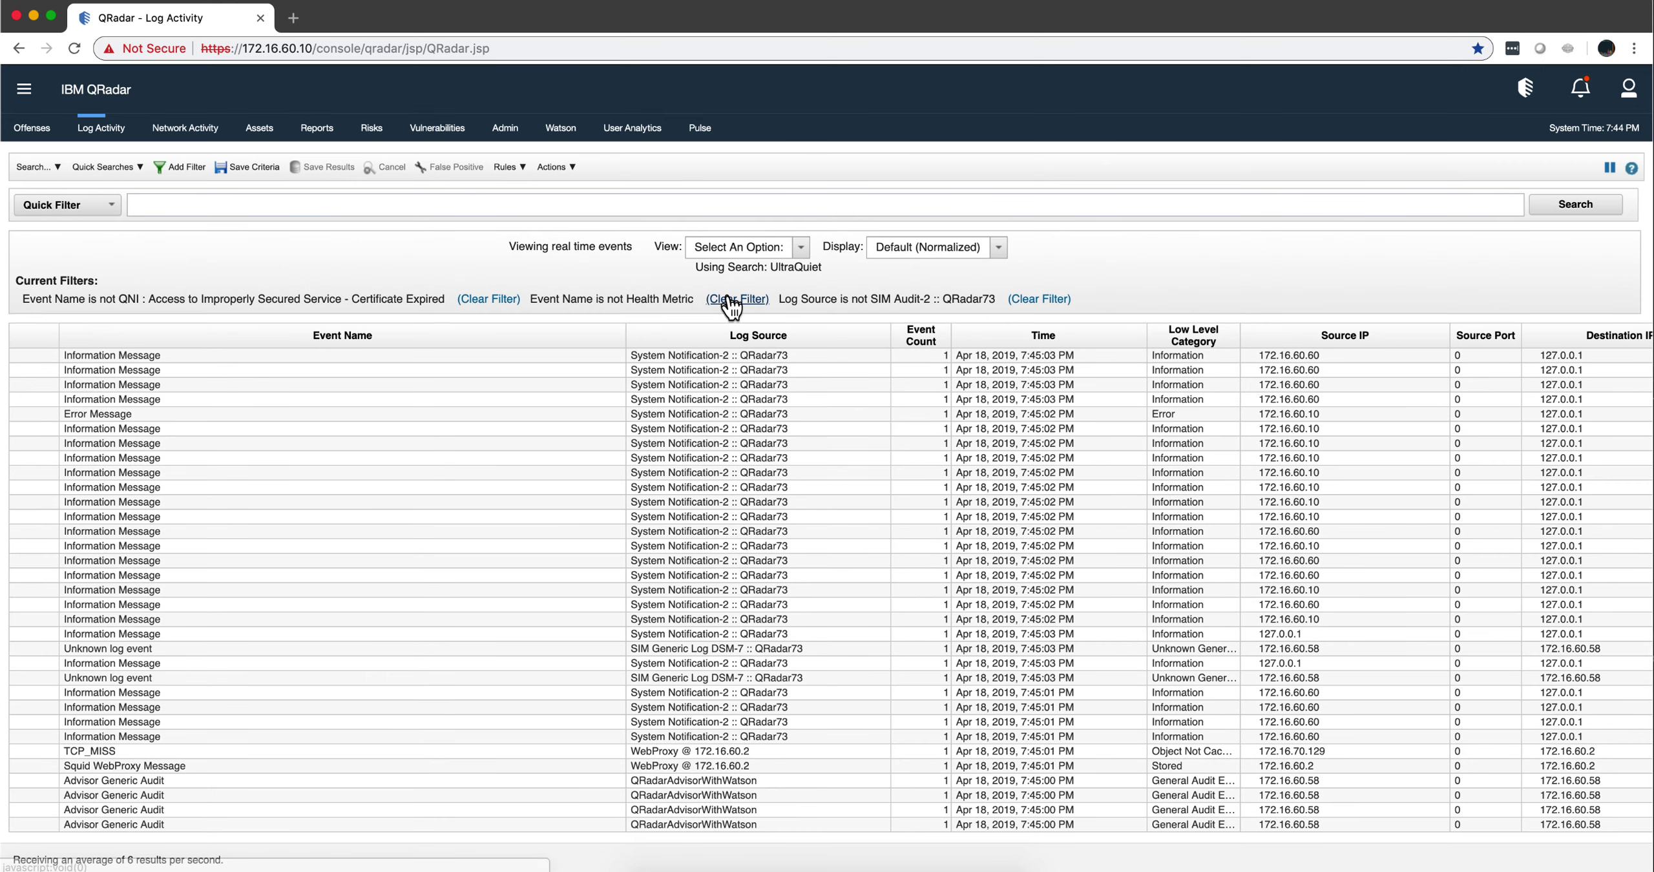
pyautogui.click(489, 299)
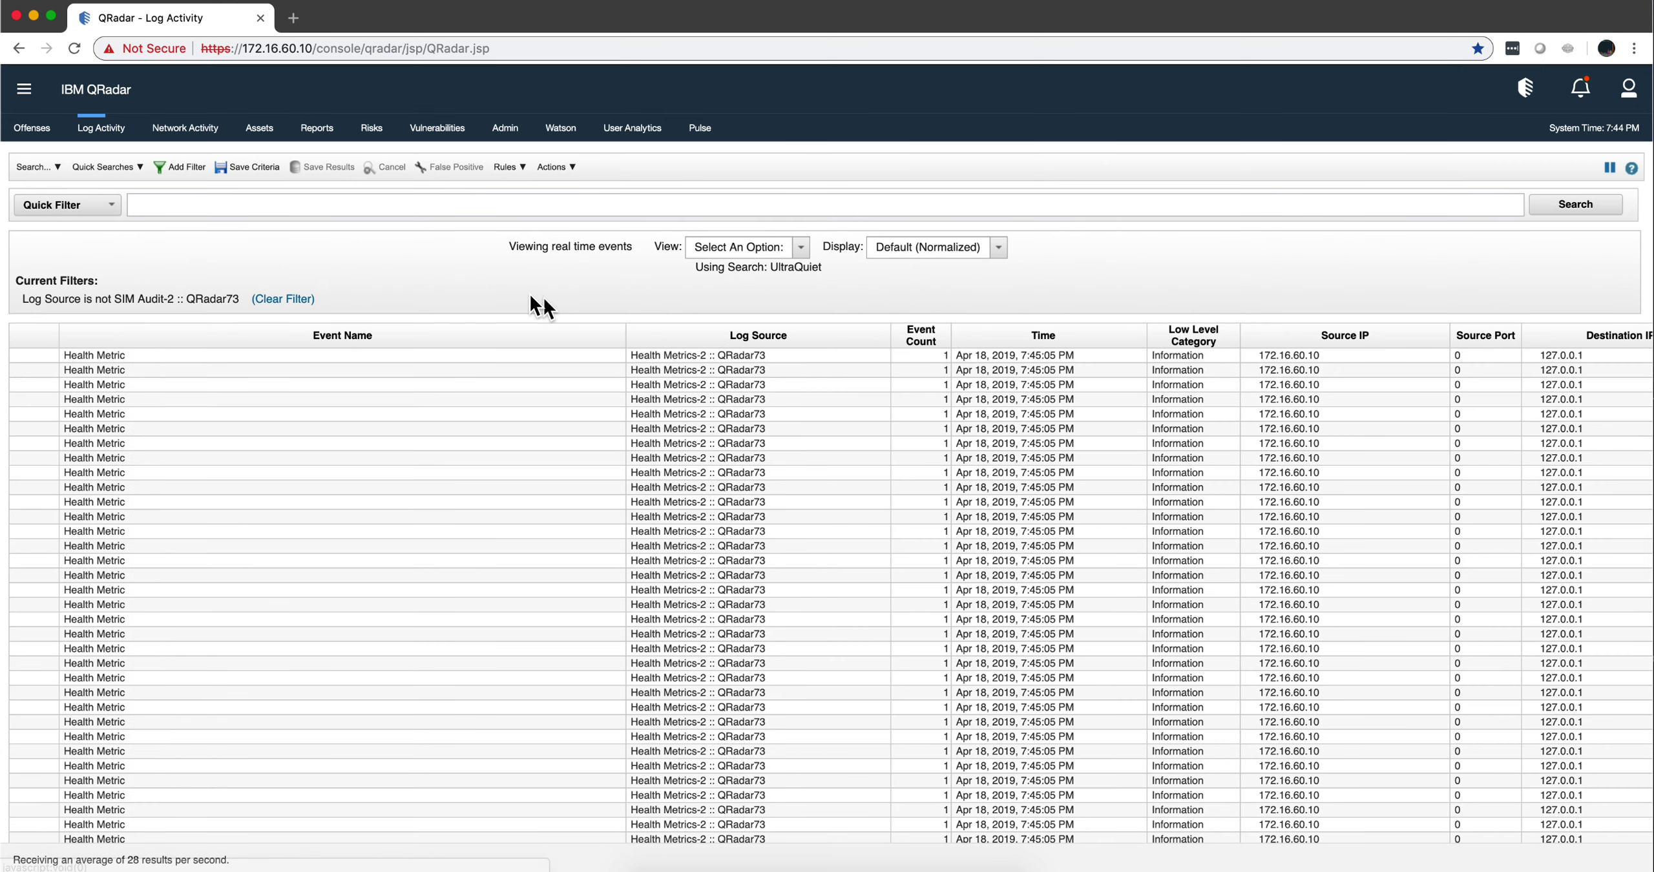
pyautogui.click(306, 300)
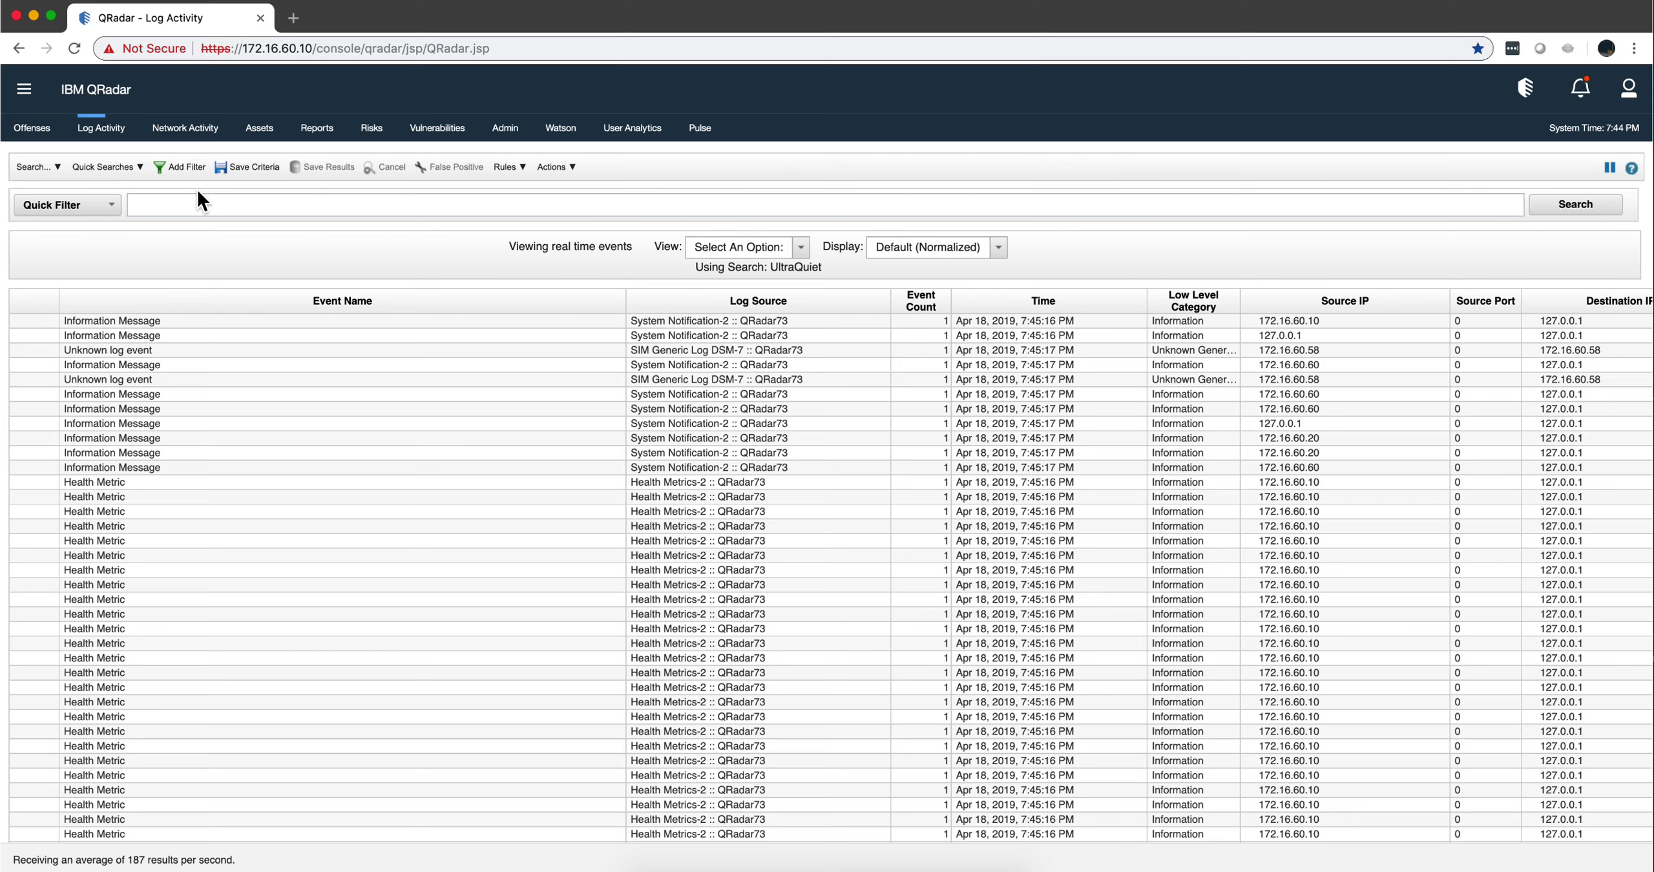
pyautogui.click(57, 170)
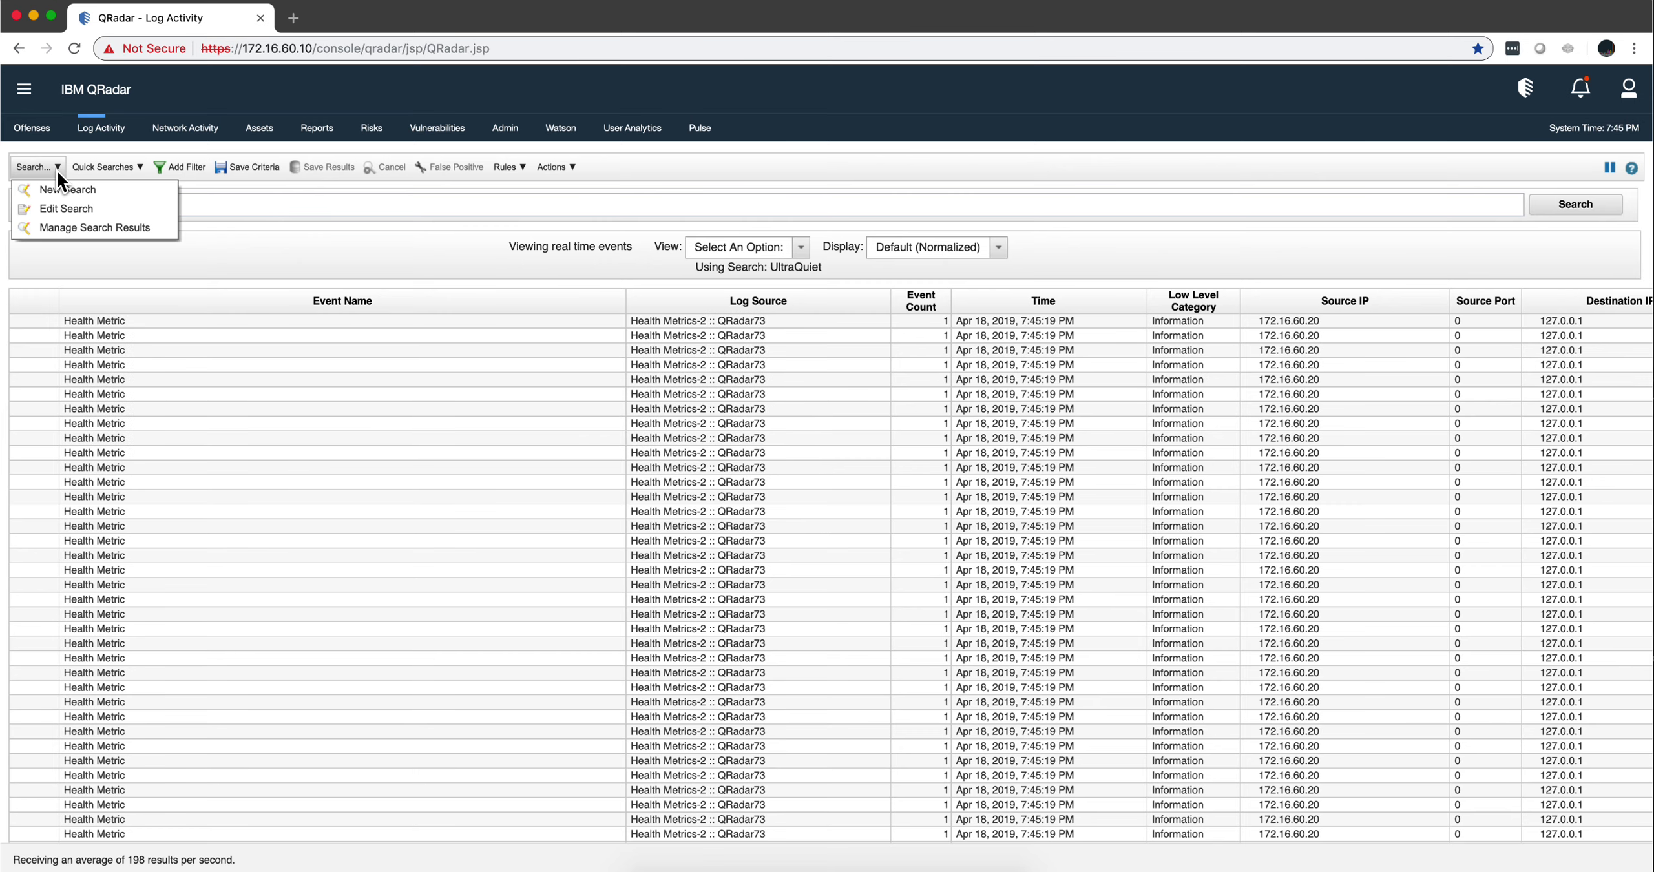
pyautogui.click(183, 167)
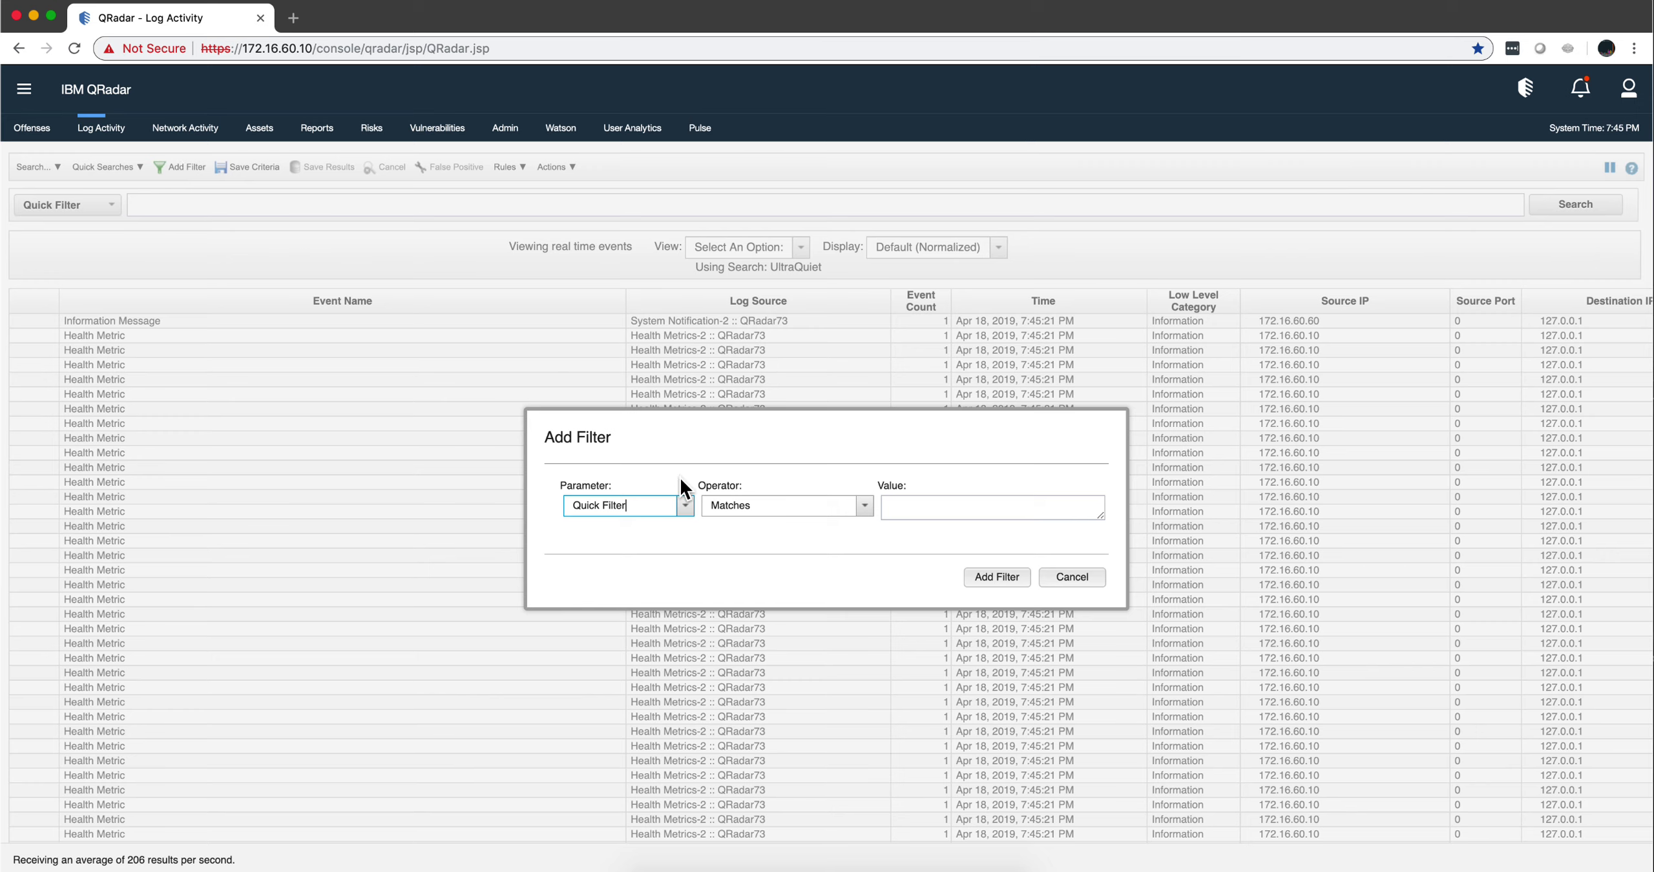
# - Set the new filter's parameter to Source IP [Indexed] with the Equals any of operator
pyautogui.moveTo(635, 502); pyautogui.dragTo(579, 498)
pyautogui.write('sourc')
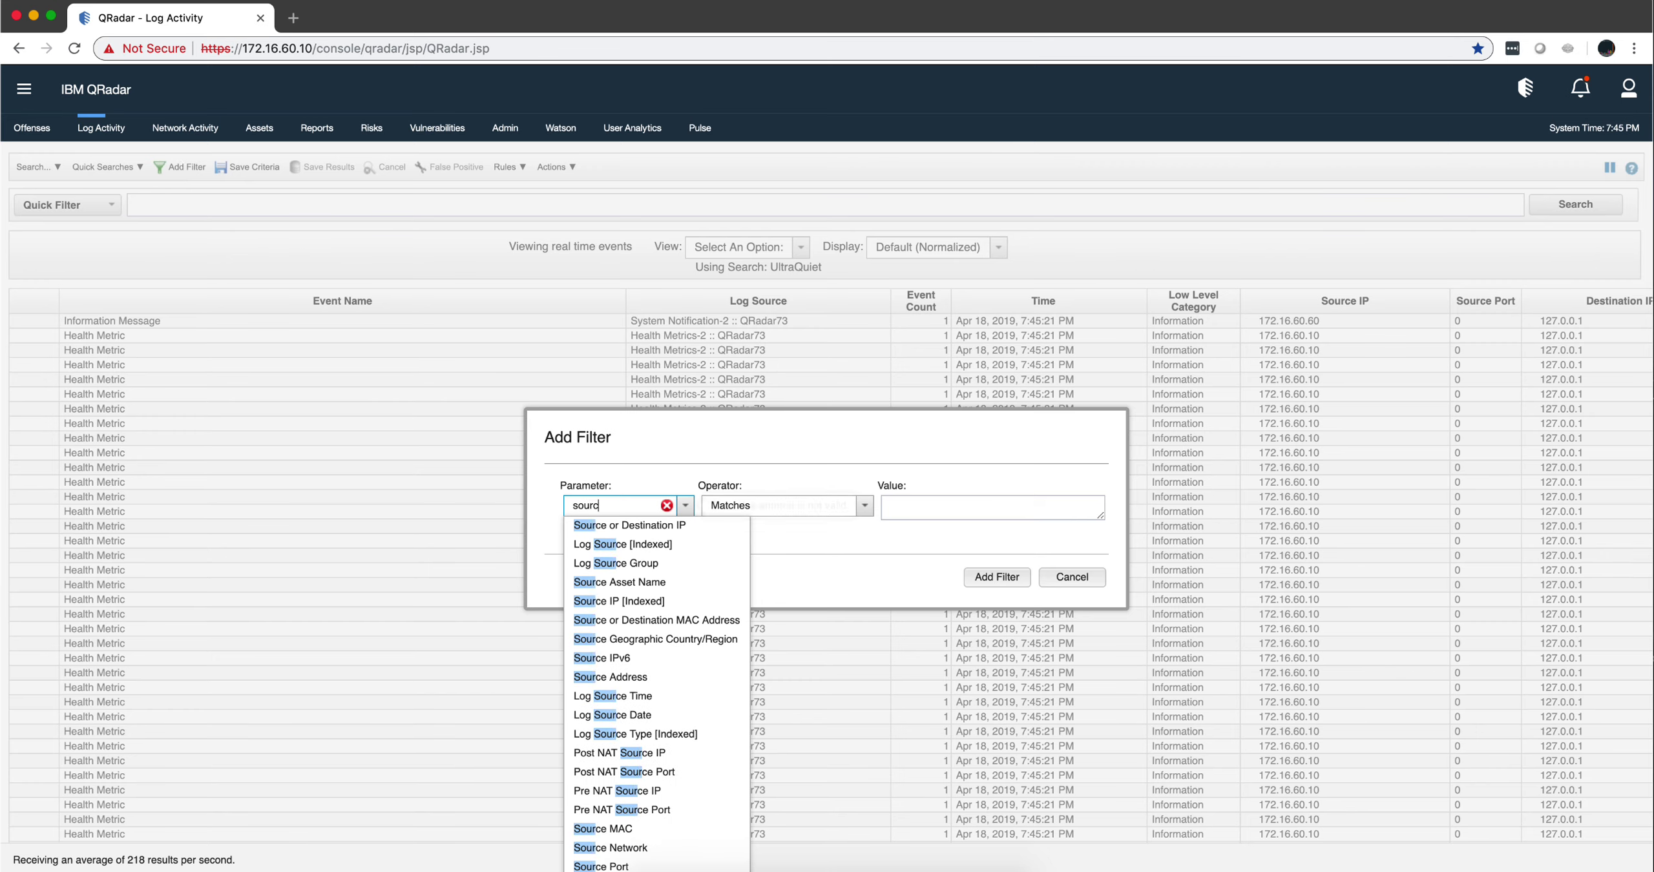
pyautogui.write('e')
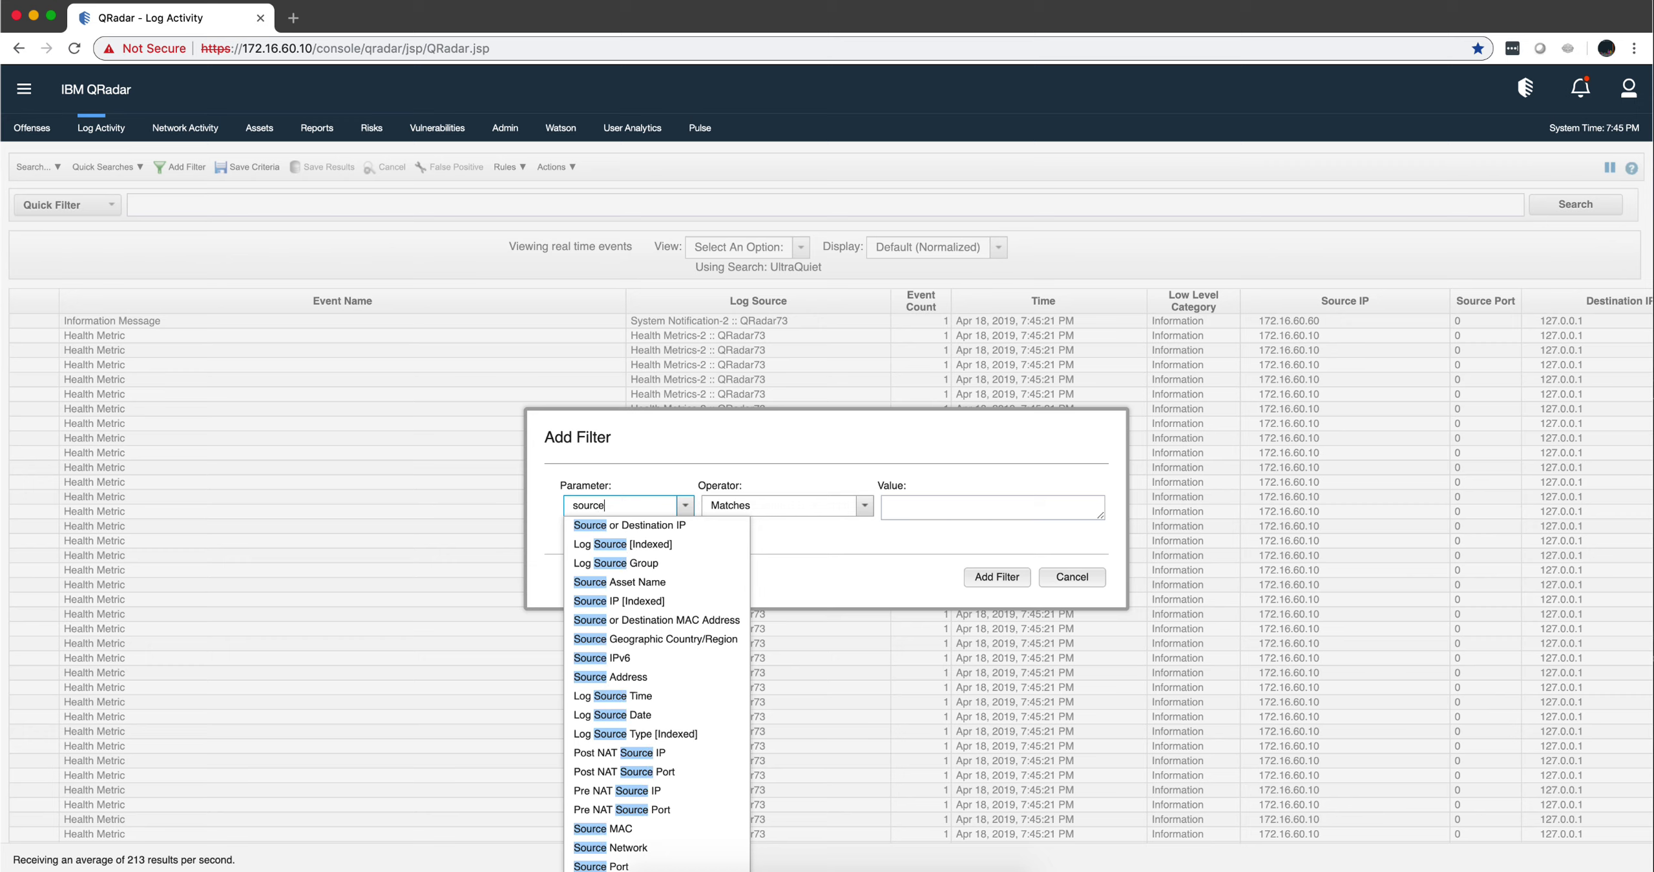
pyautogui.click(590, 601)
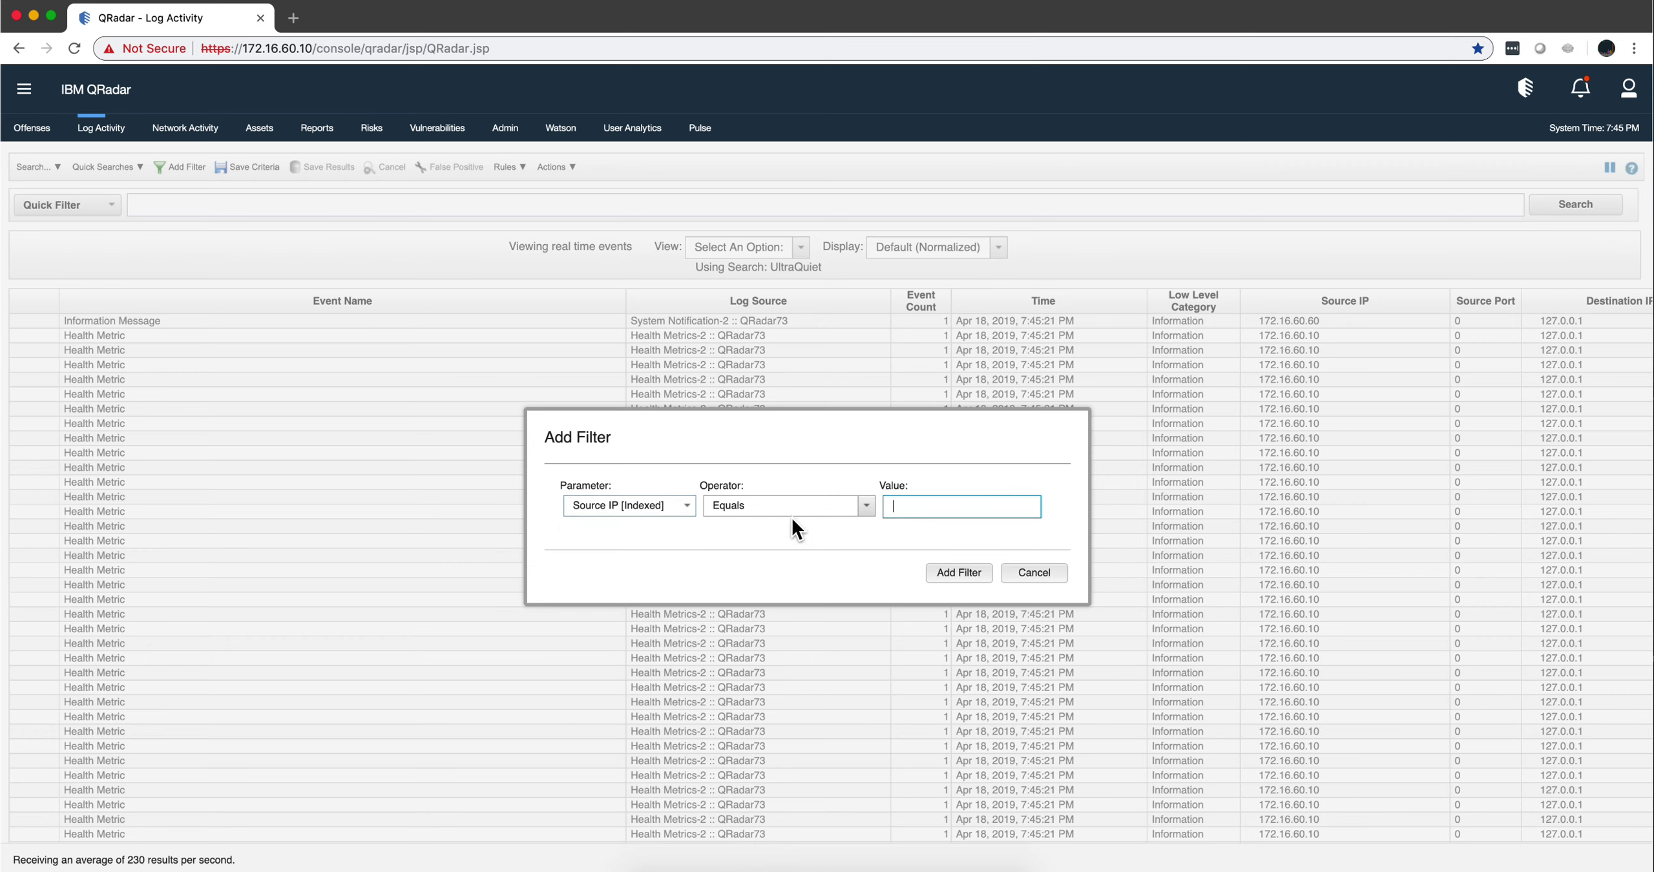
pyautogui.click(866, 505)
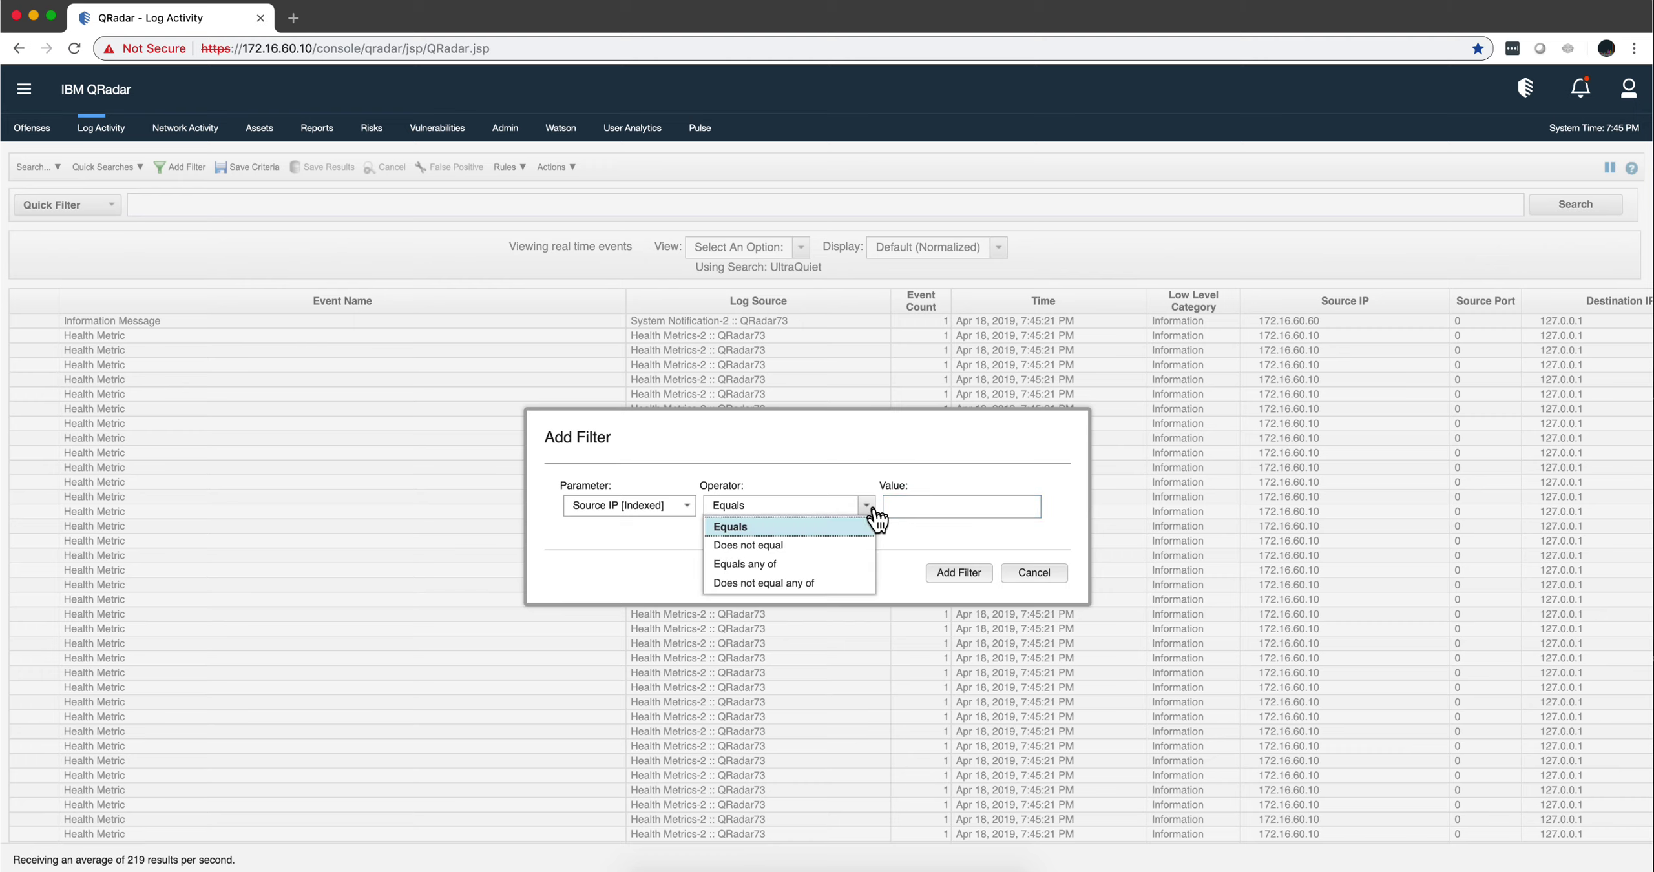
pyautogui.click(750, 566)
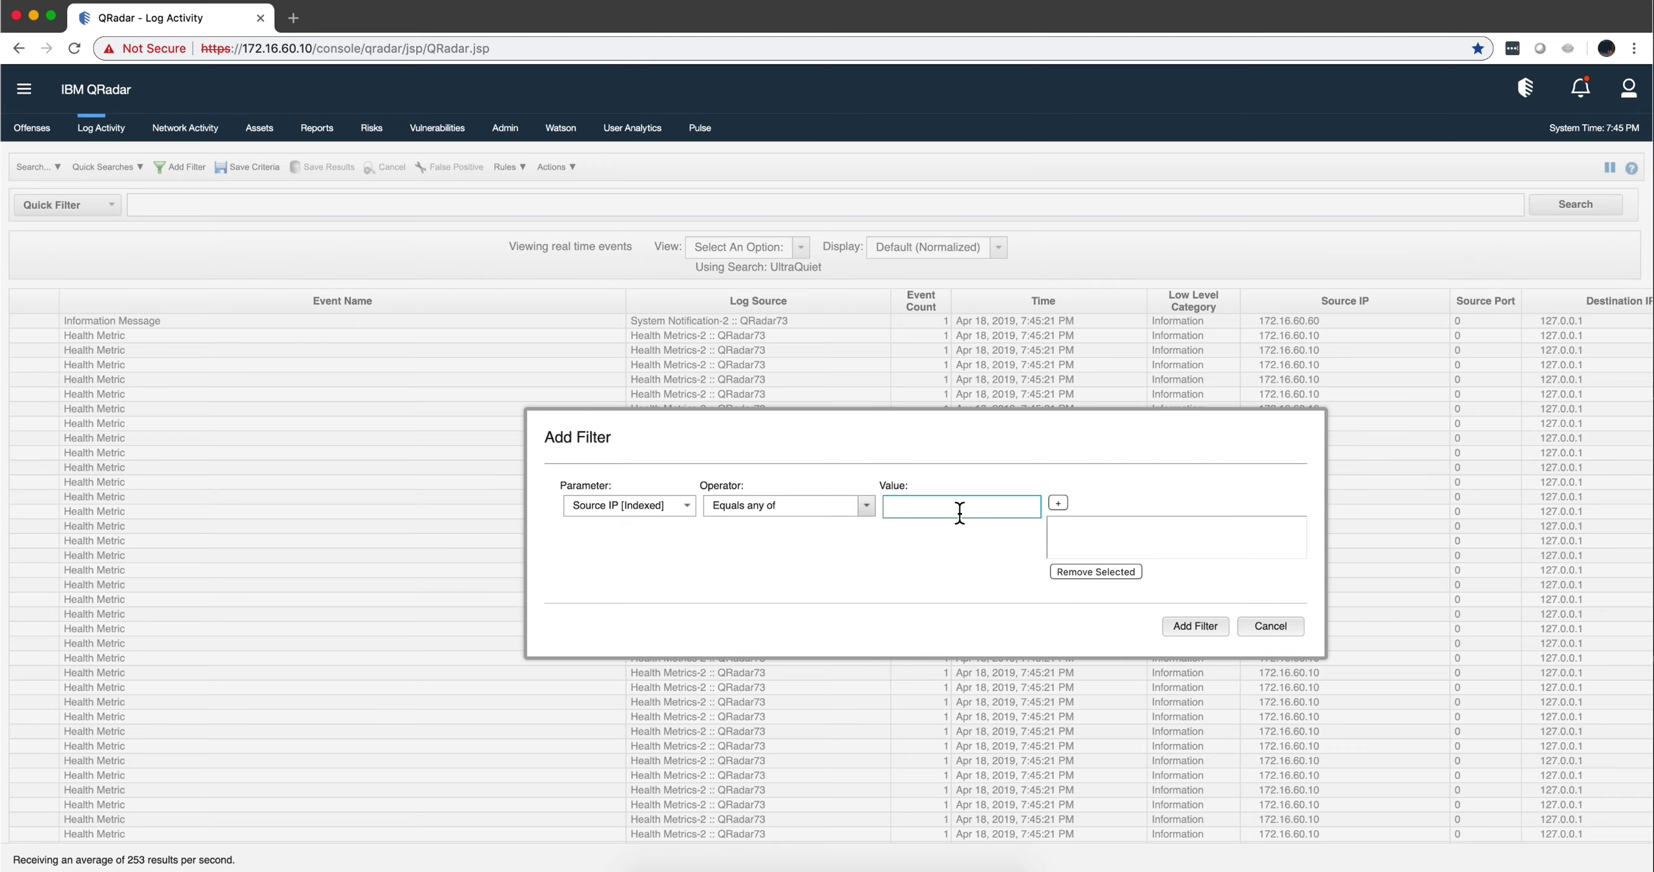
# - Add source IPs 172.16.60.58 and 172.16.60.2 as values and apply the filter
pyautogui.write('172.16.60.58')
pyautogui.click(1058, 503)
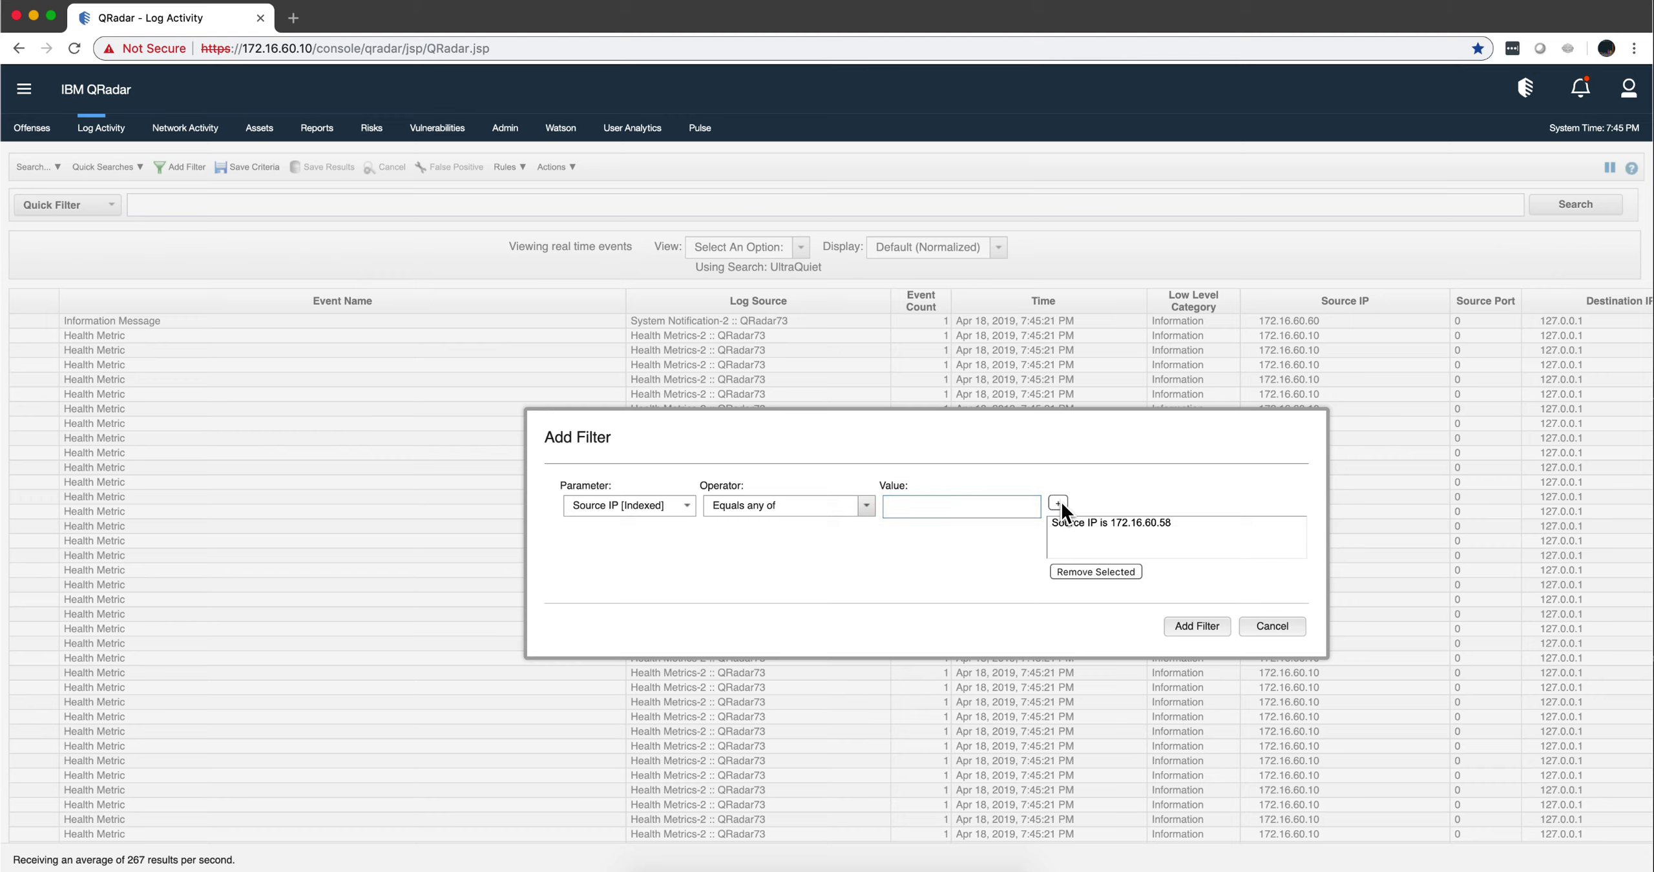
pyautogui.click(961, 505)
pyautogui.write('172.16.60.2')
pyautogui.click(1055, 503)
pyautogui.click(1199, 628)
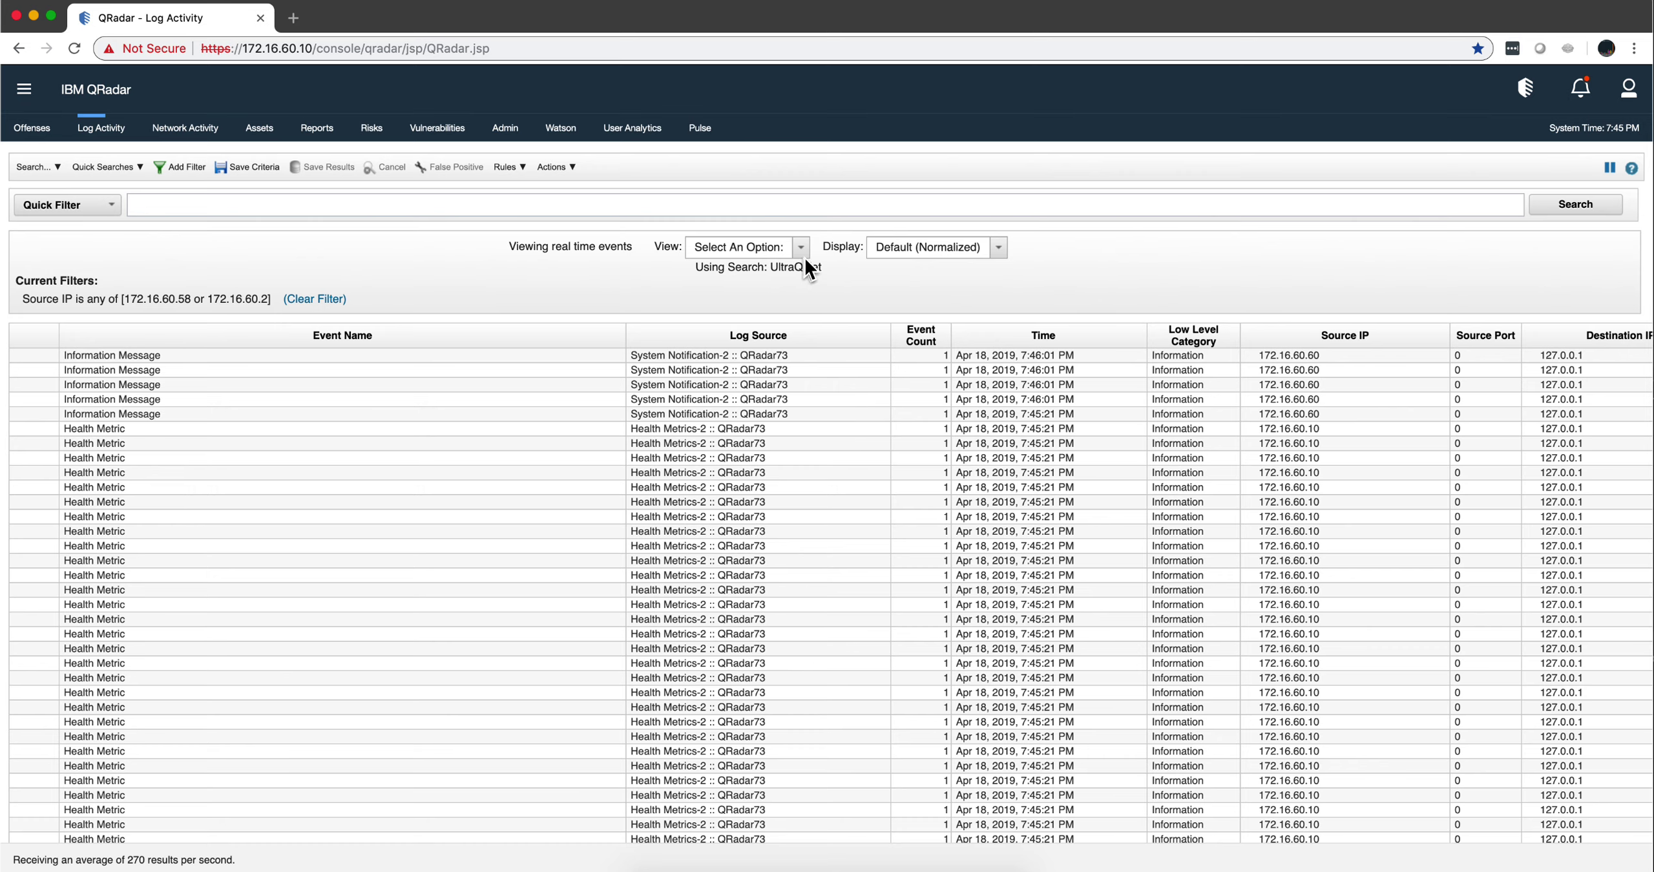
# - Switch the view to the last 15 minutes and save the search criteria as test2
pyautogui.click(801, 248)
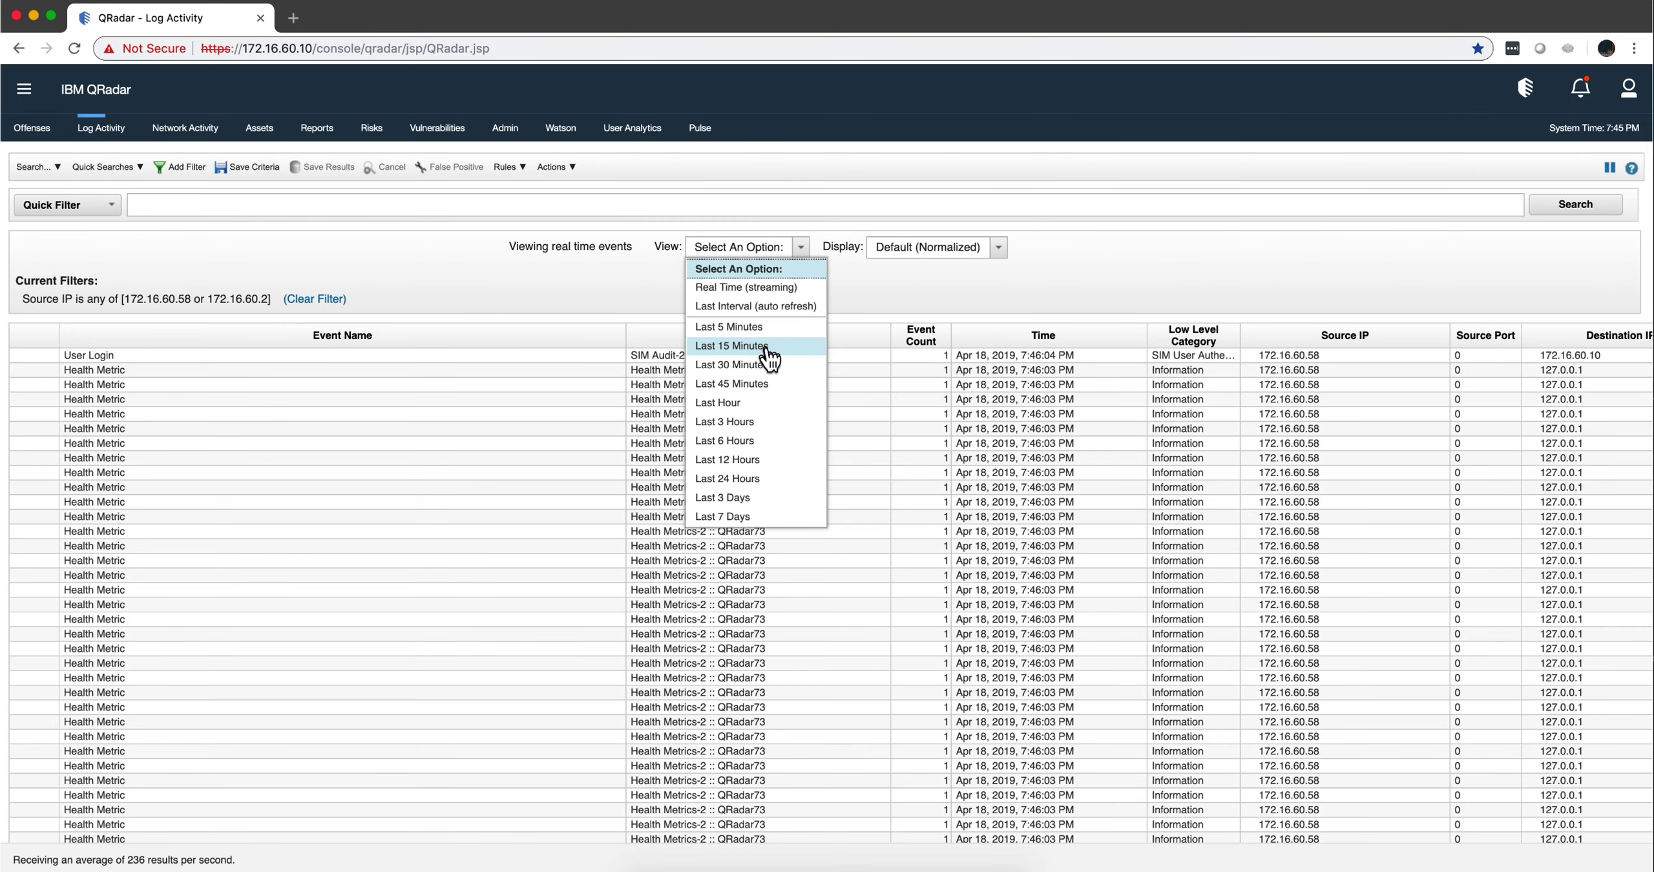
pyautogui.click(733, 347)
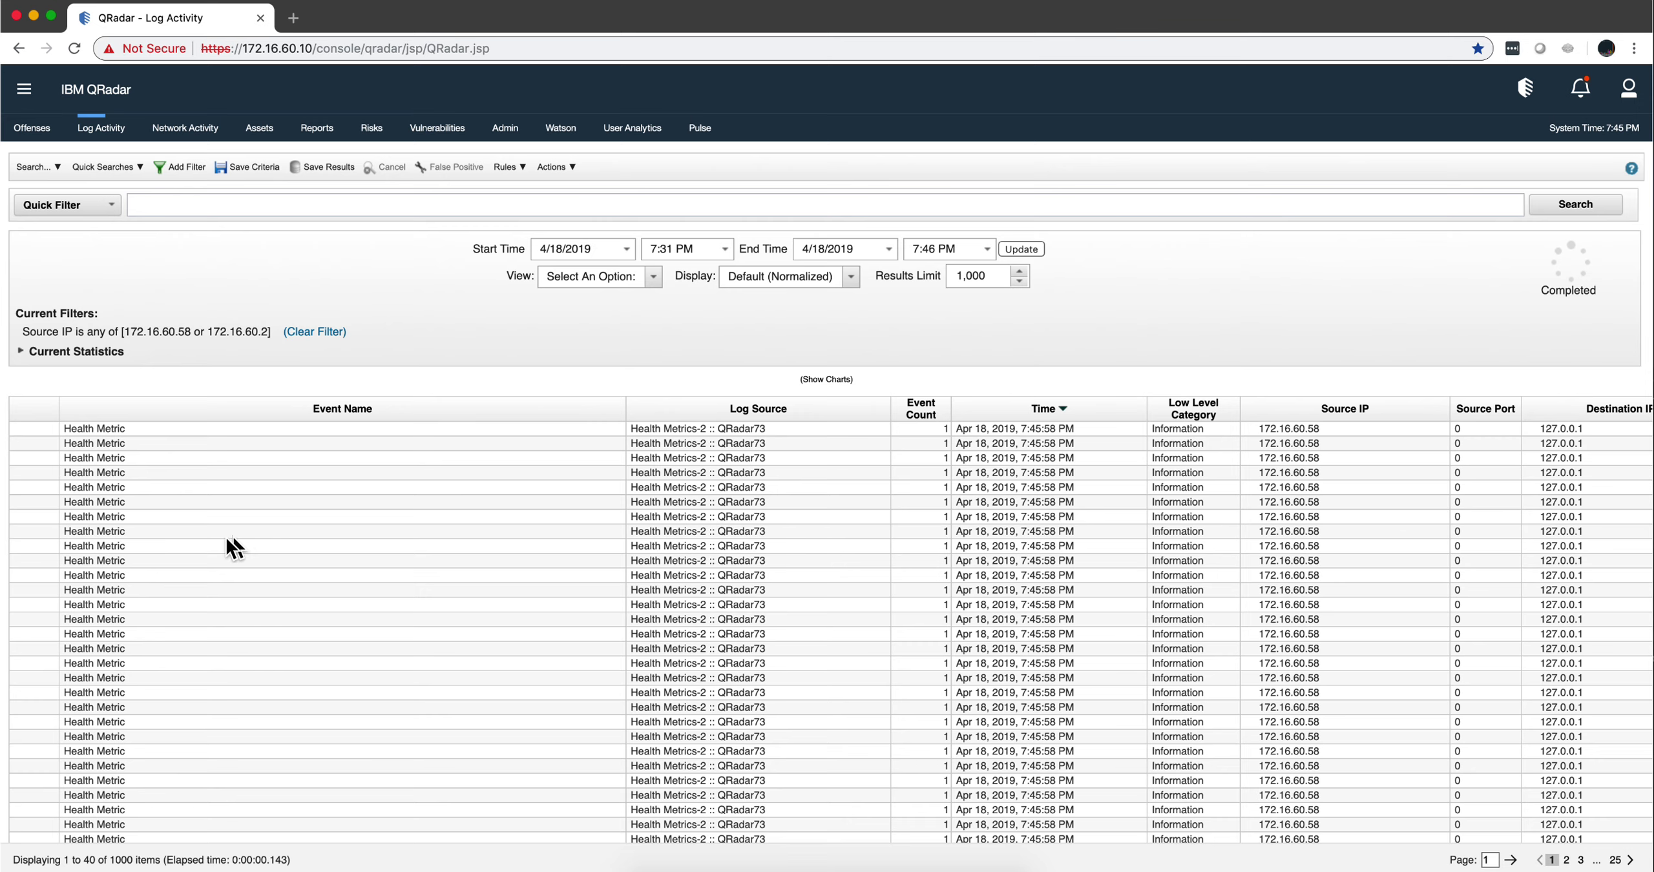
pyautogui.click(253, 166)
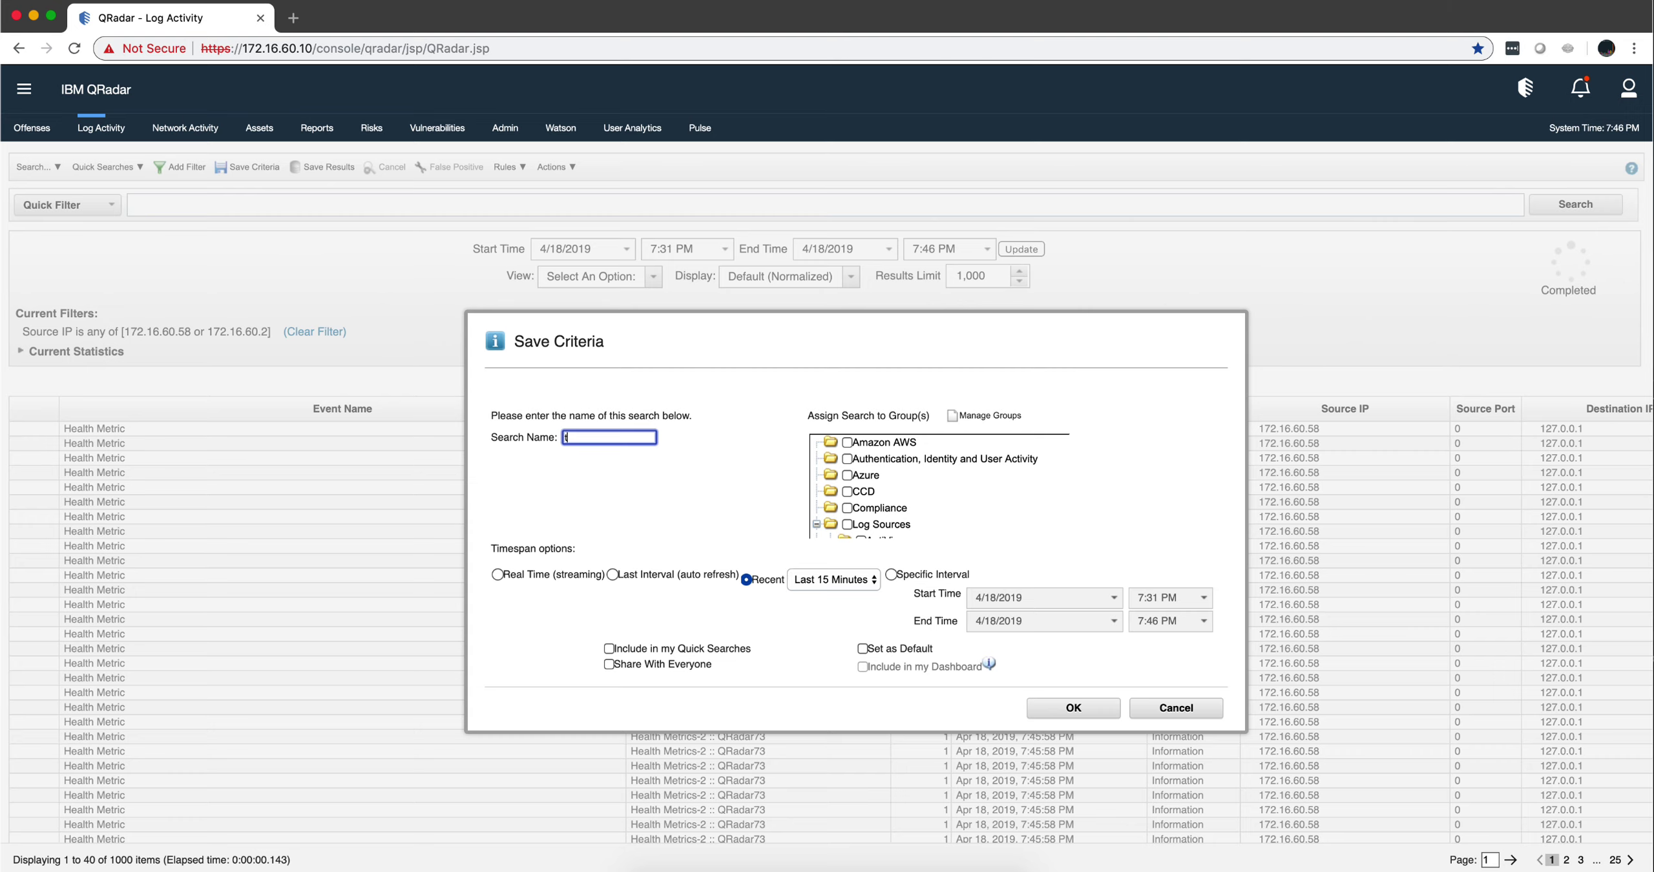
pyautogui.write('test2')
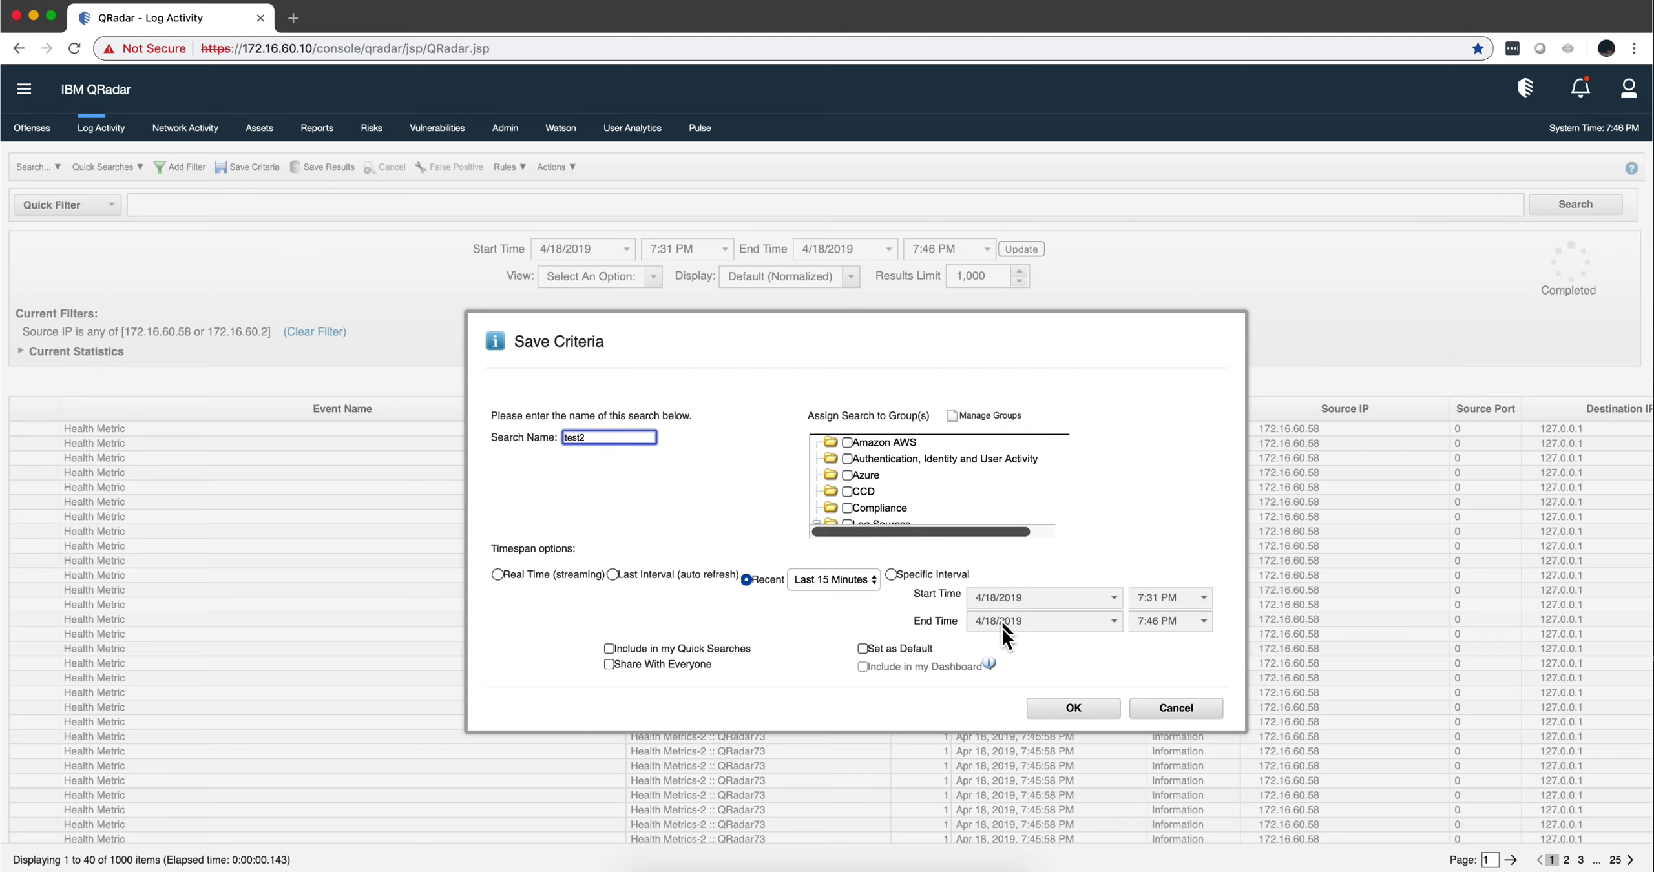
pyautogui.click(1070, 711)
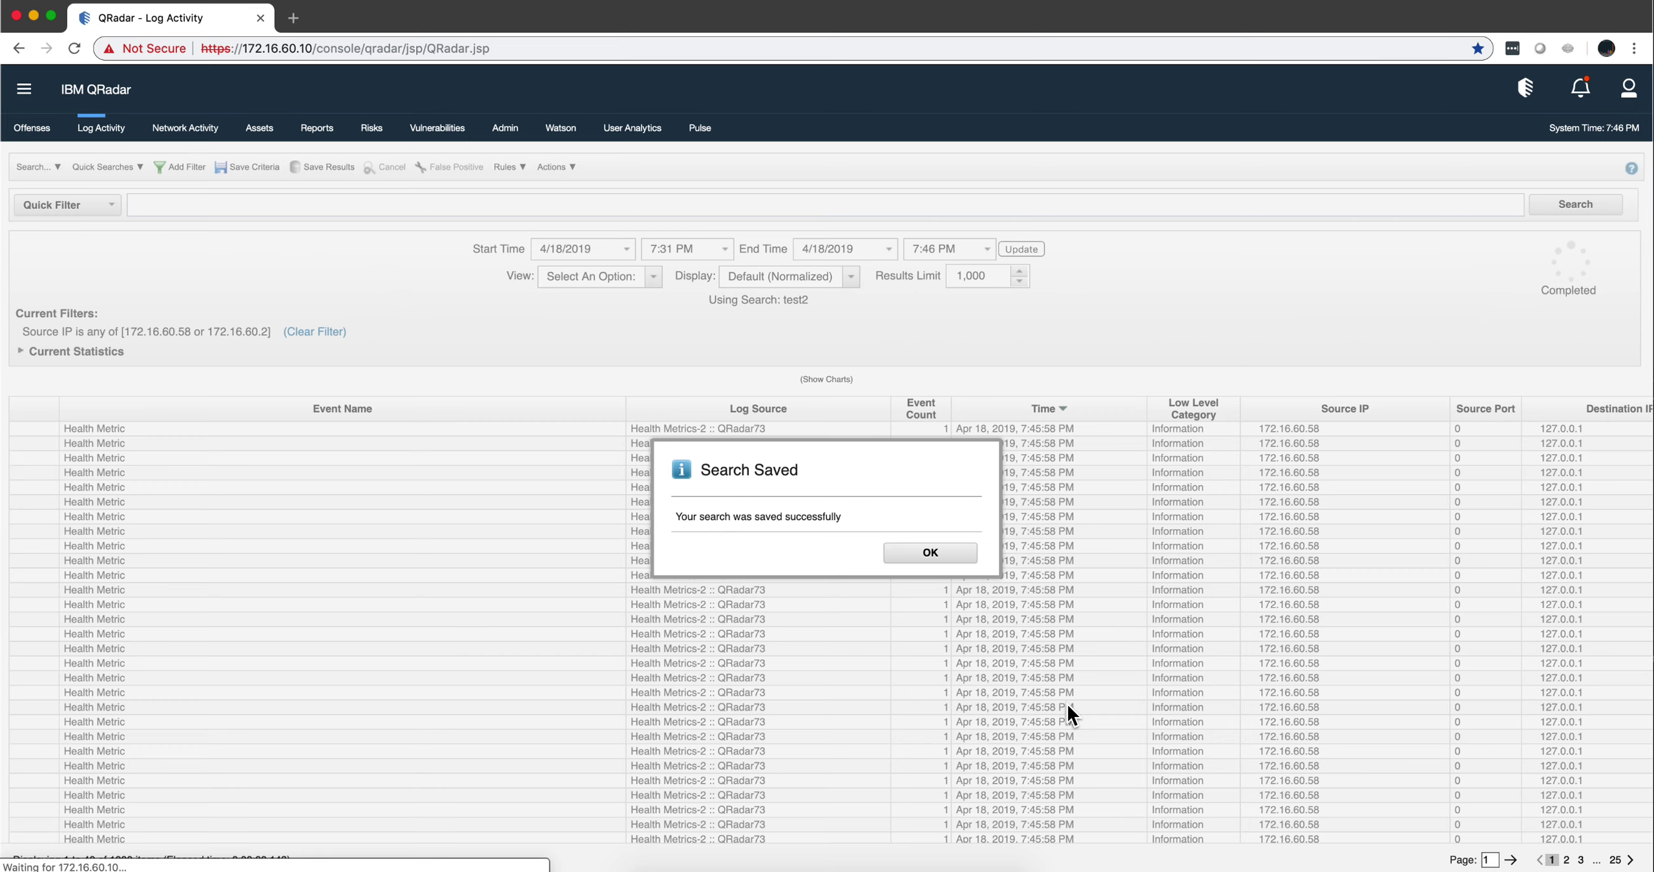
pyautogui.click(930, 552)
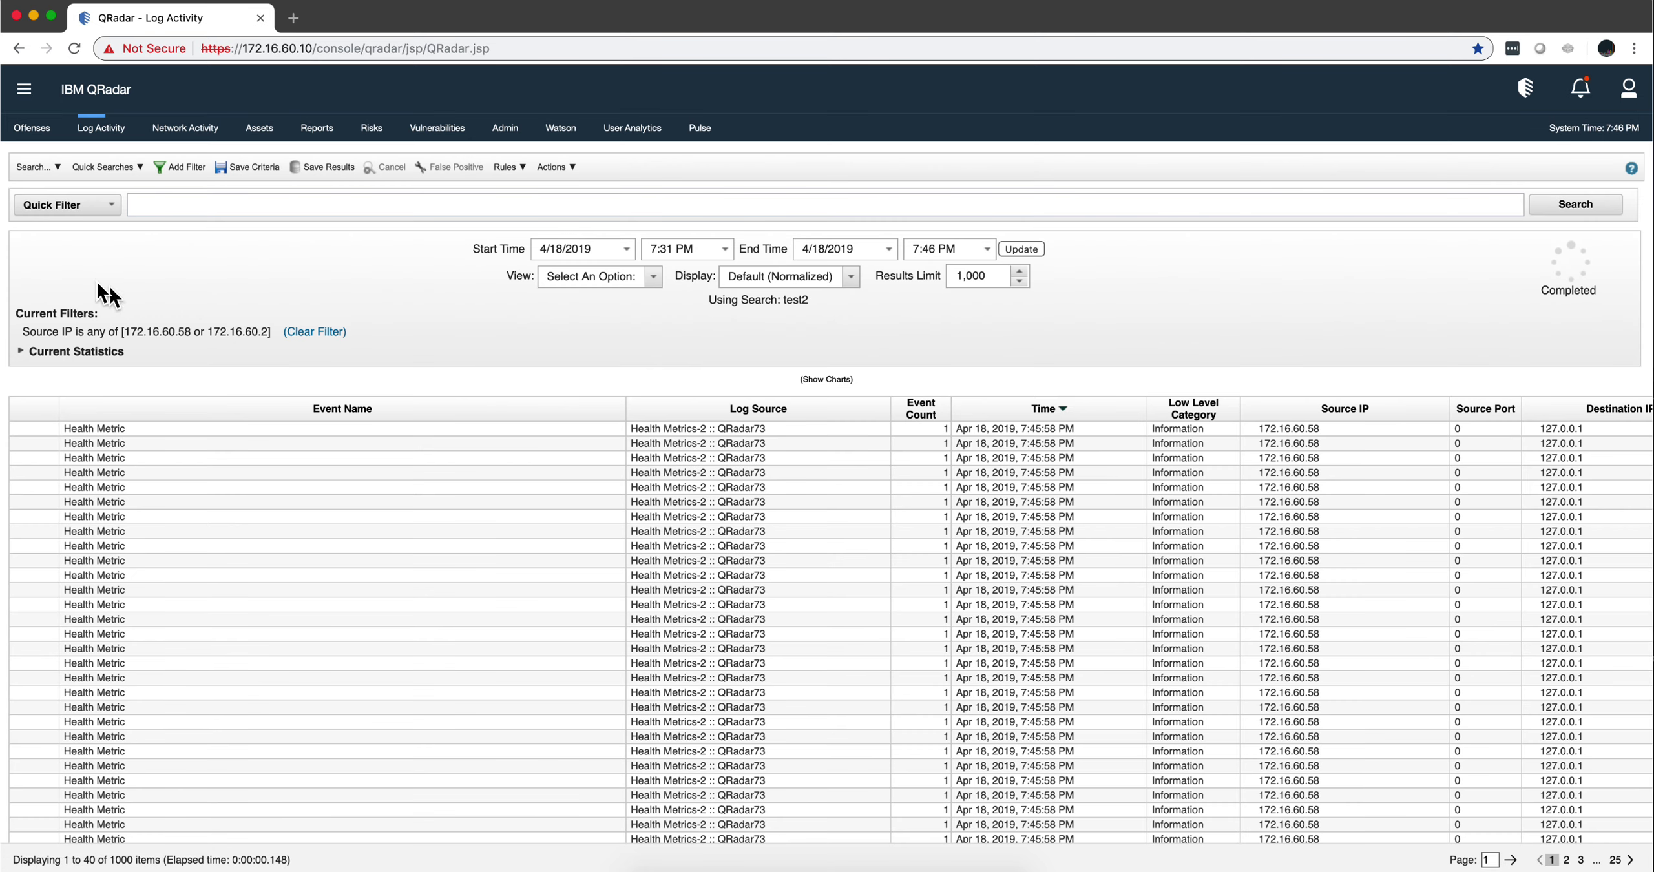
# - Open Edit Search, filter saved searches by 'test', and select test1
pyautogui.click(33, 169)
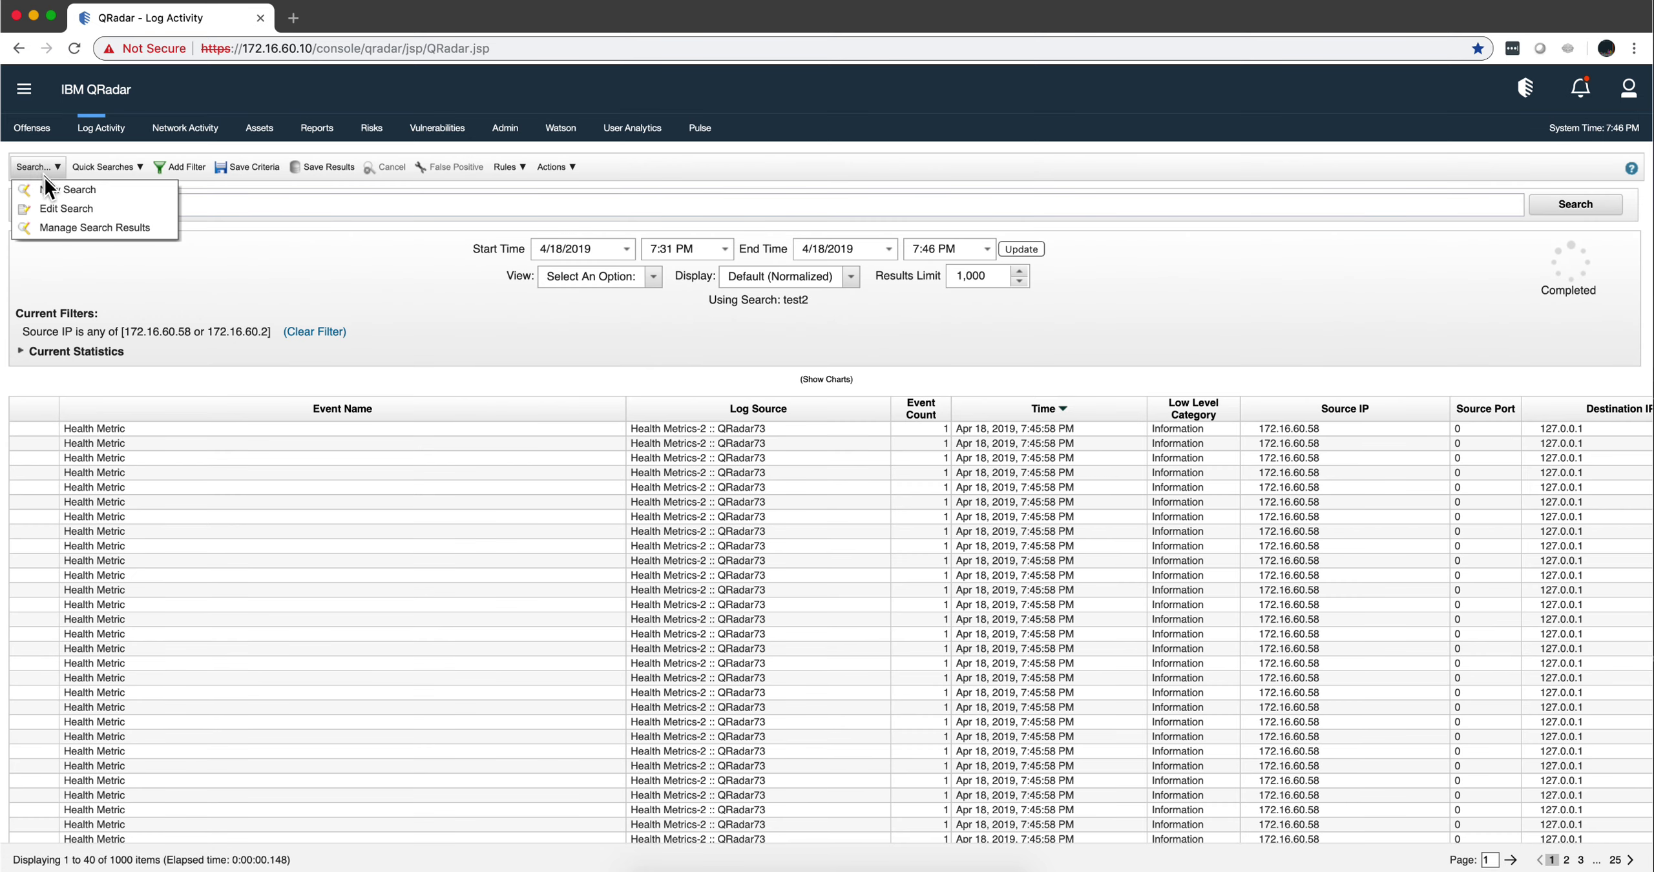
pyautogui.click(39, 213)
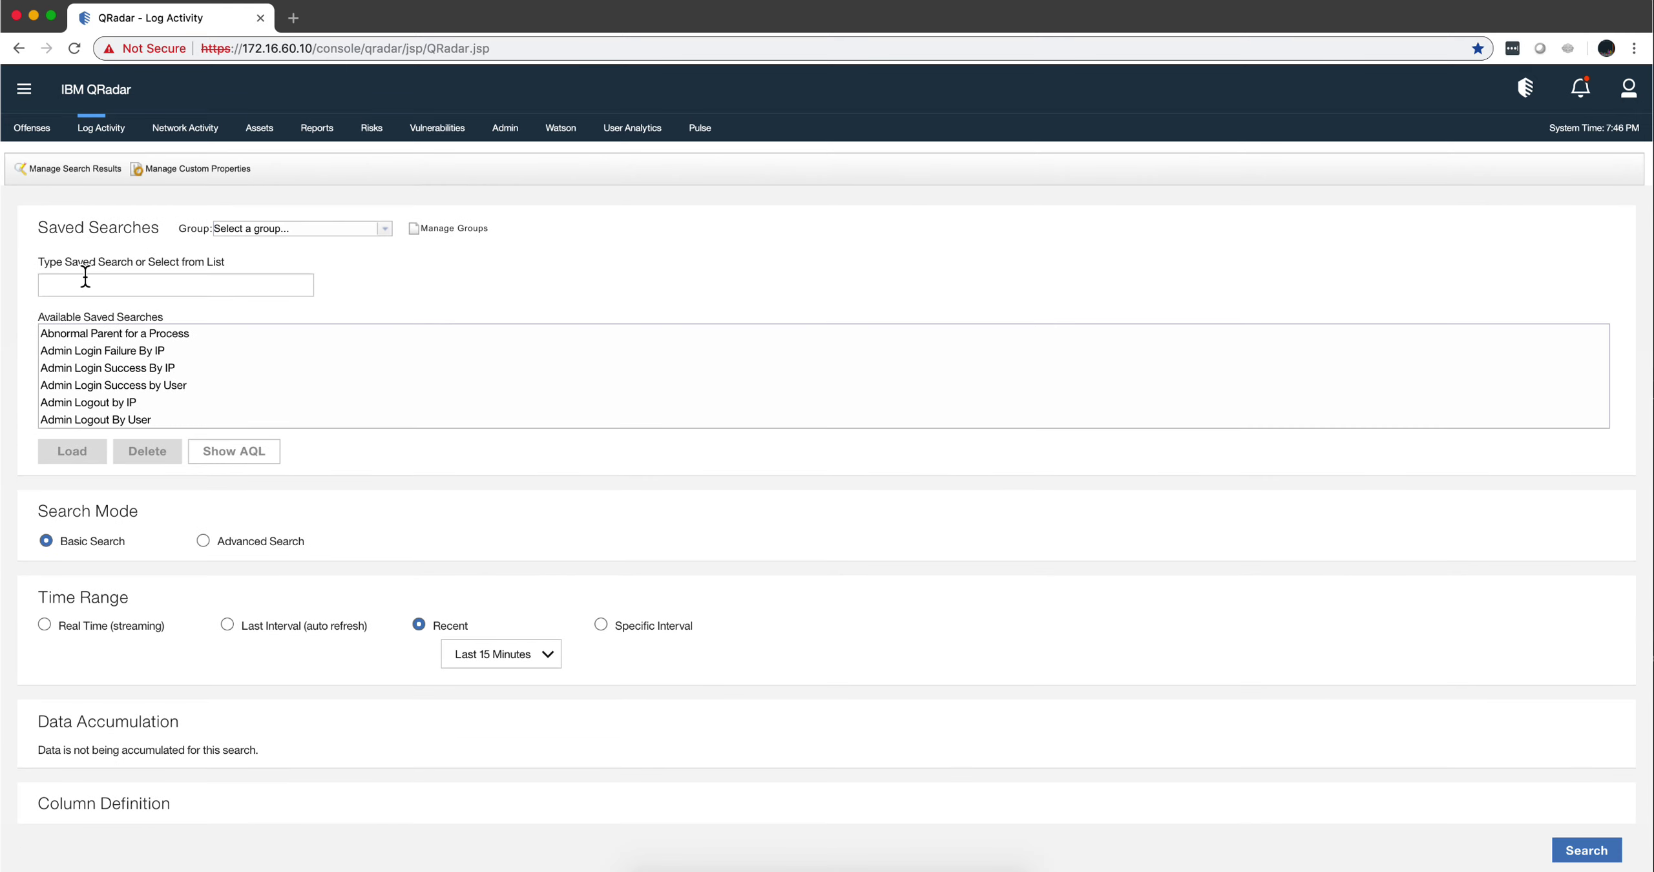
pyautogui.click(85, 277)
pyautogui.write('test')
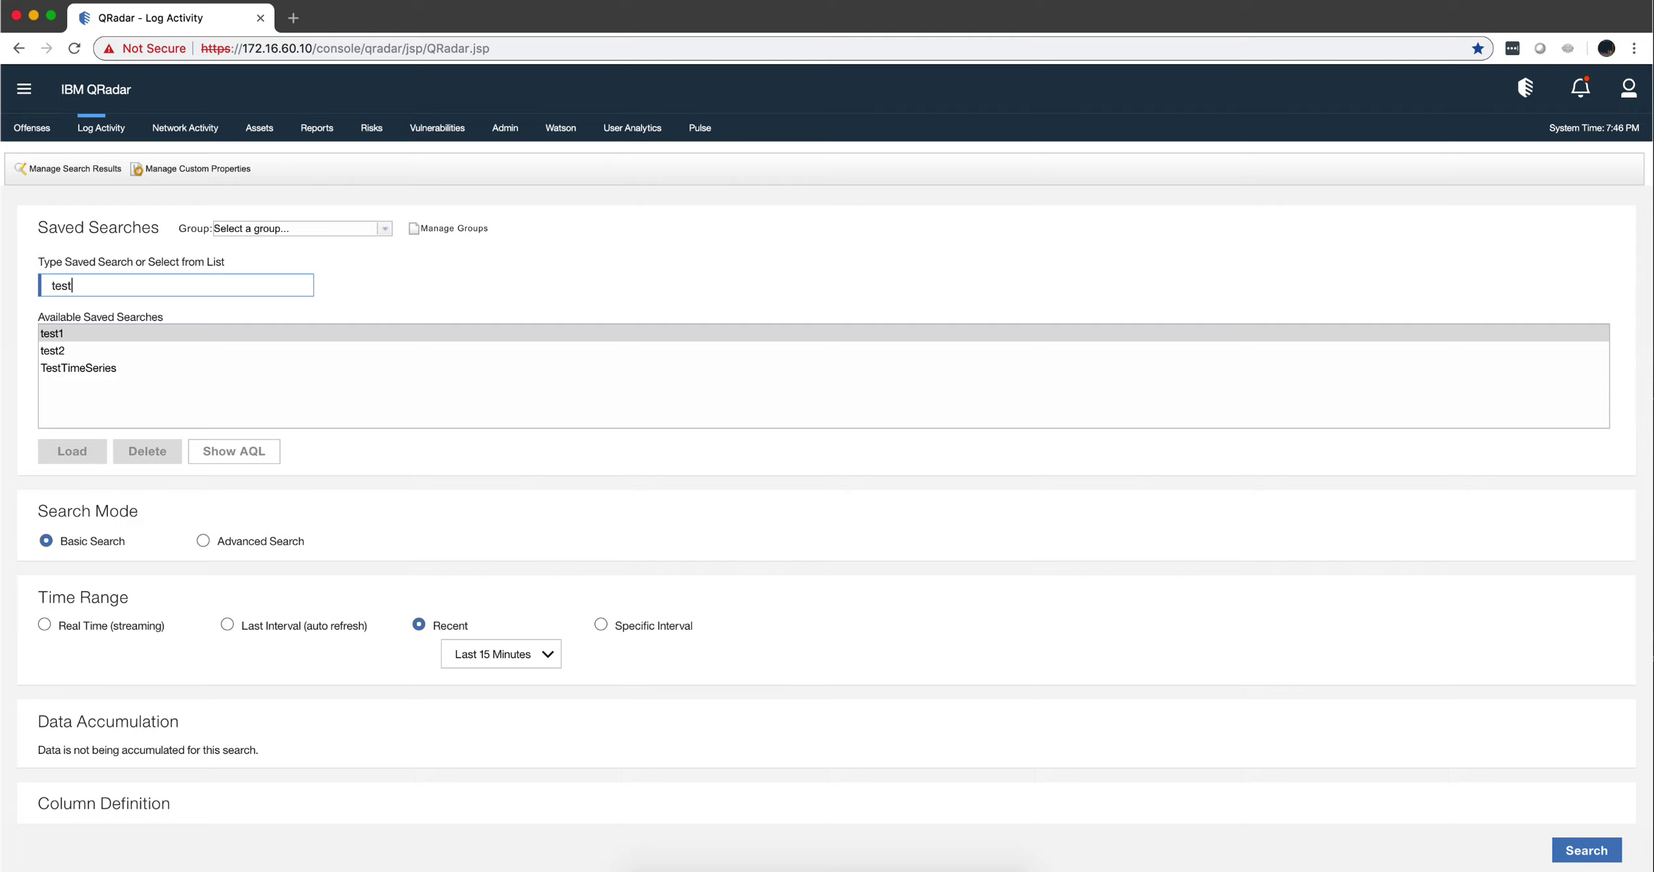
pyautogui.click(65, 333)
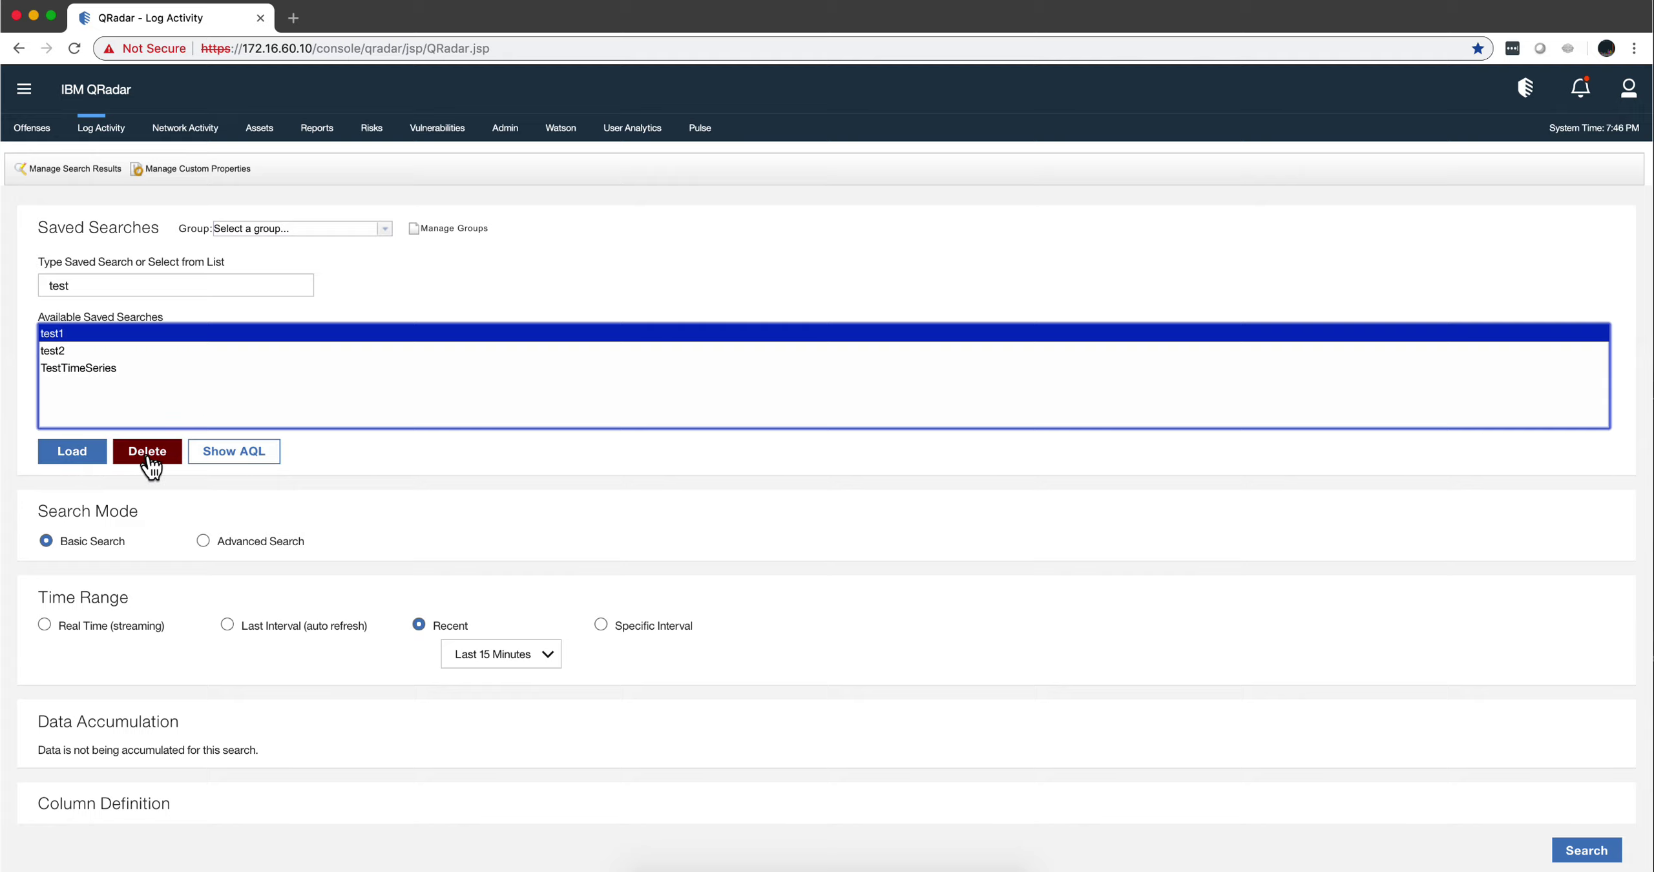
pyautogui.click(234, 453)
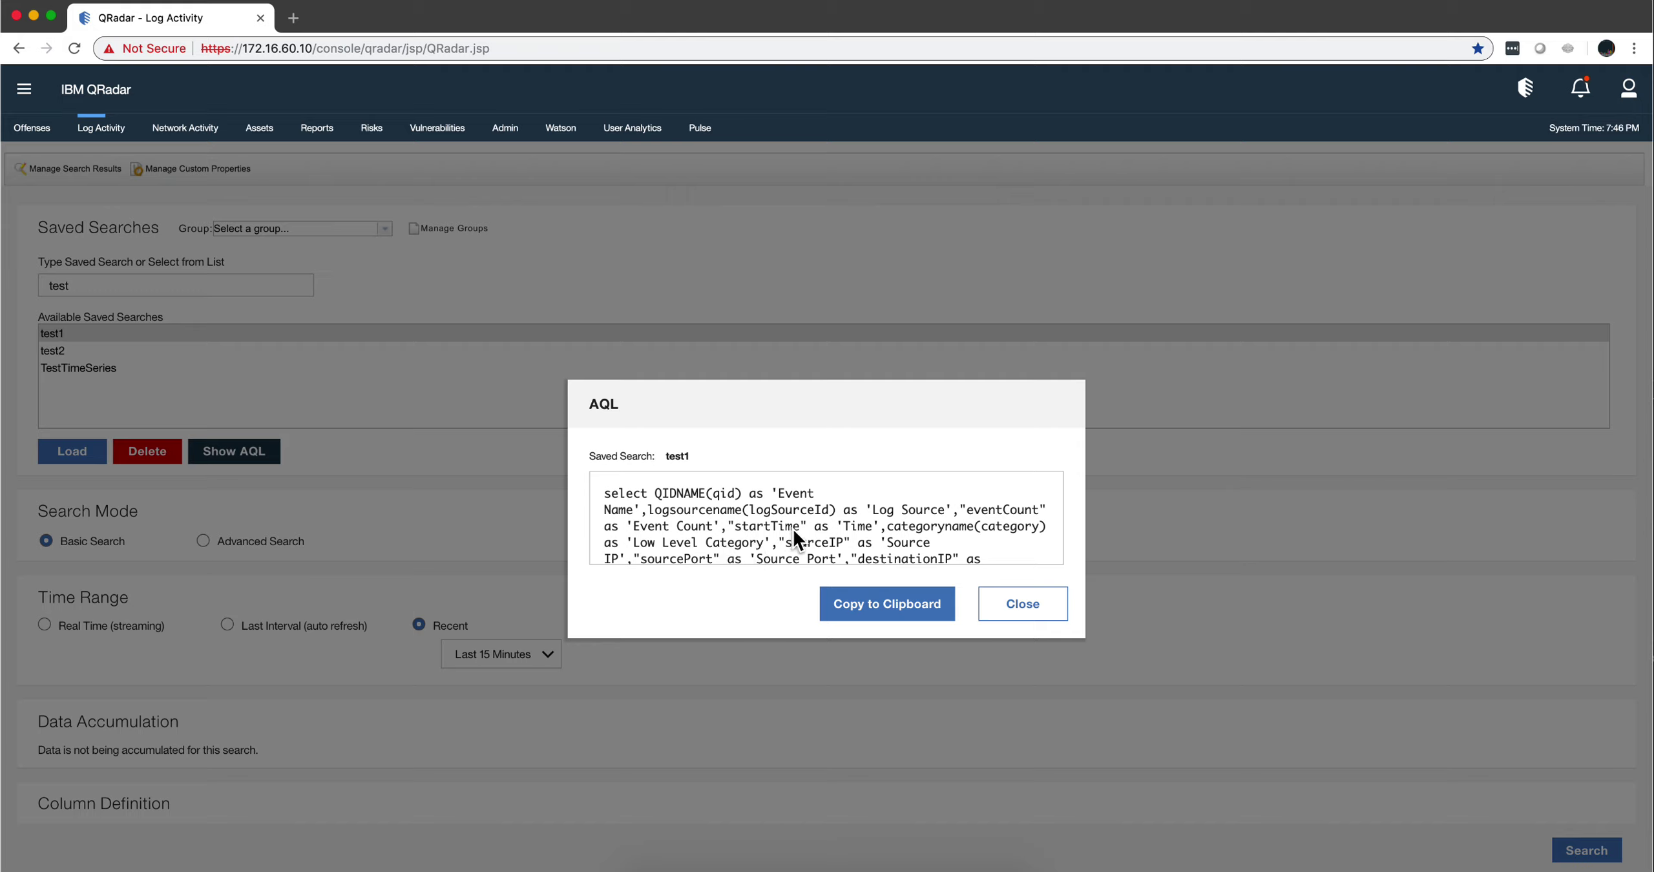
pyautogui.scroll(-5, 794, 530)
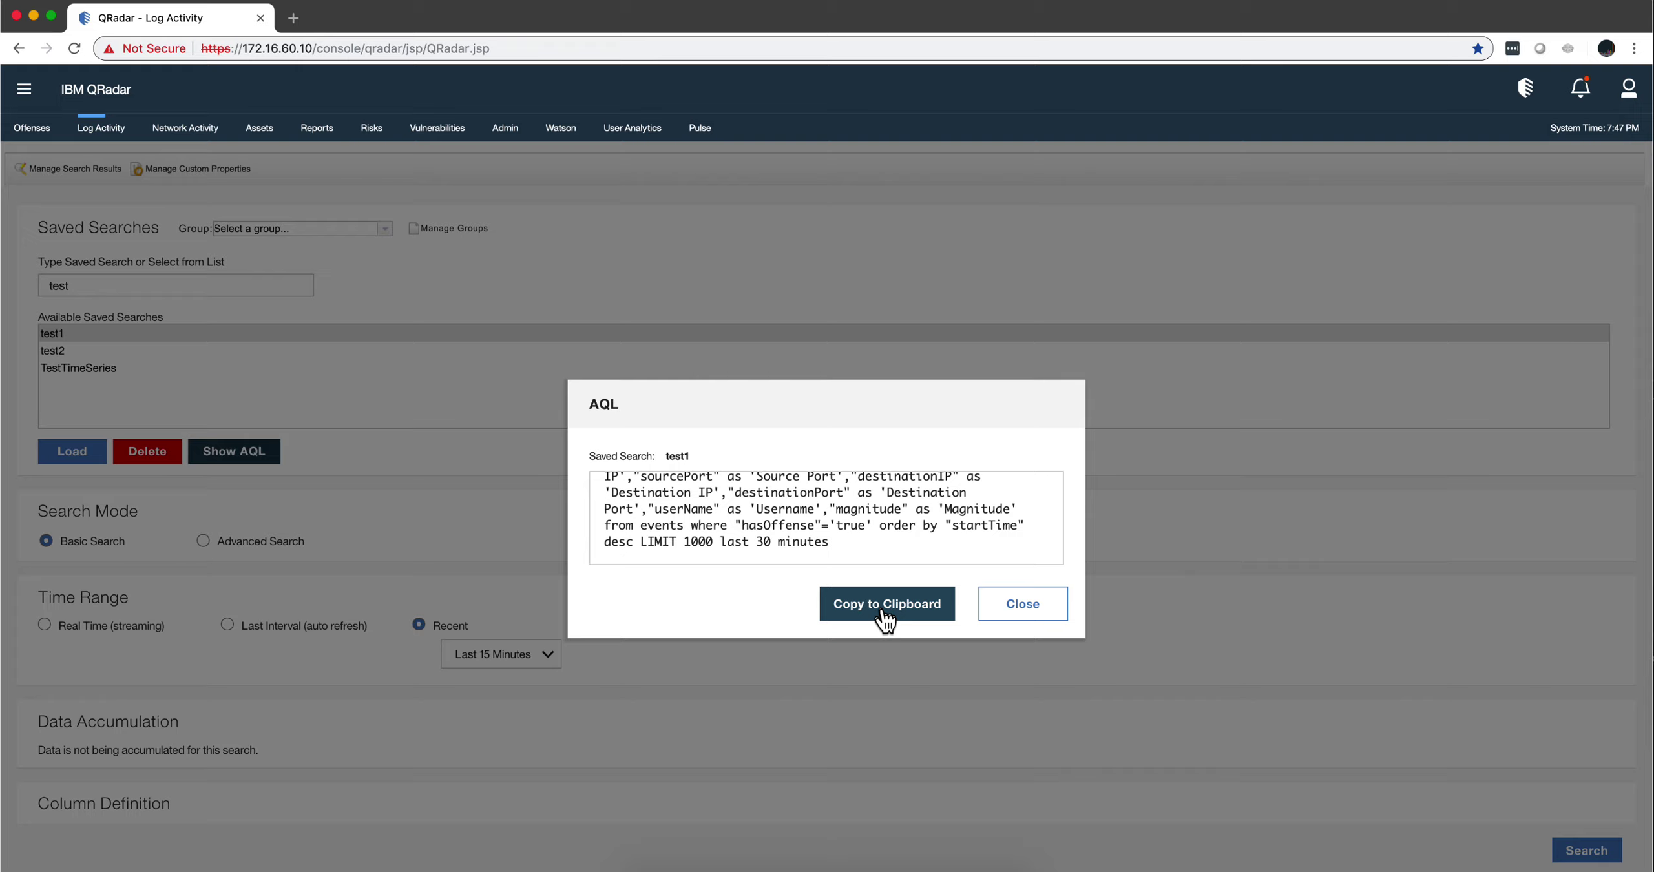
# - Close the test1 AQL view and open the test2 saved search for editing
pyautogui.click(1033, 614)
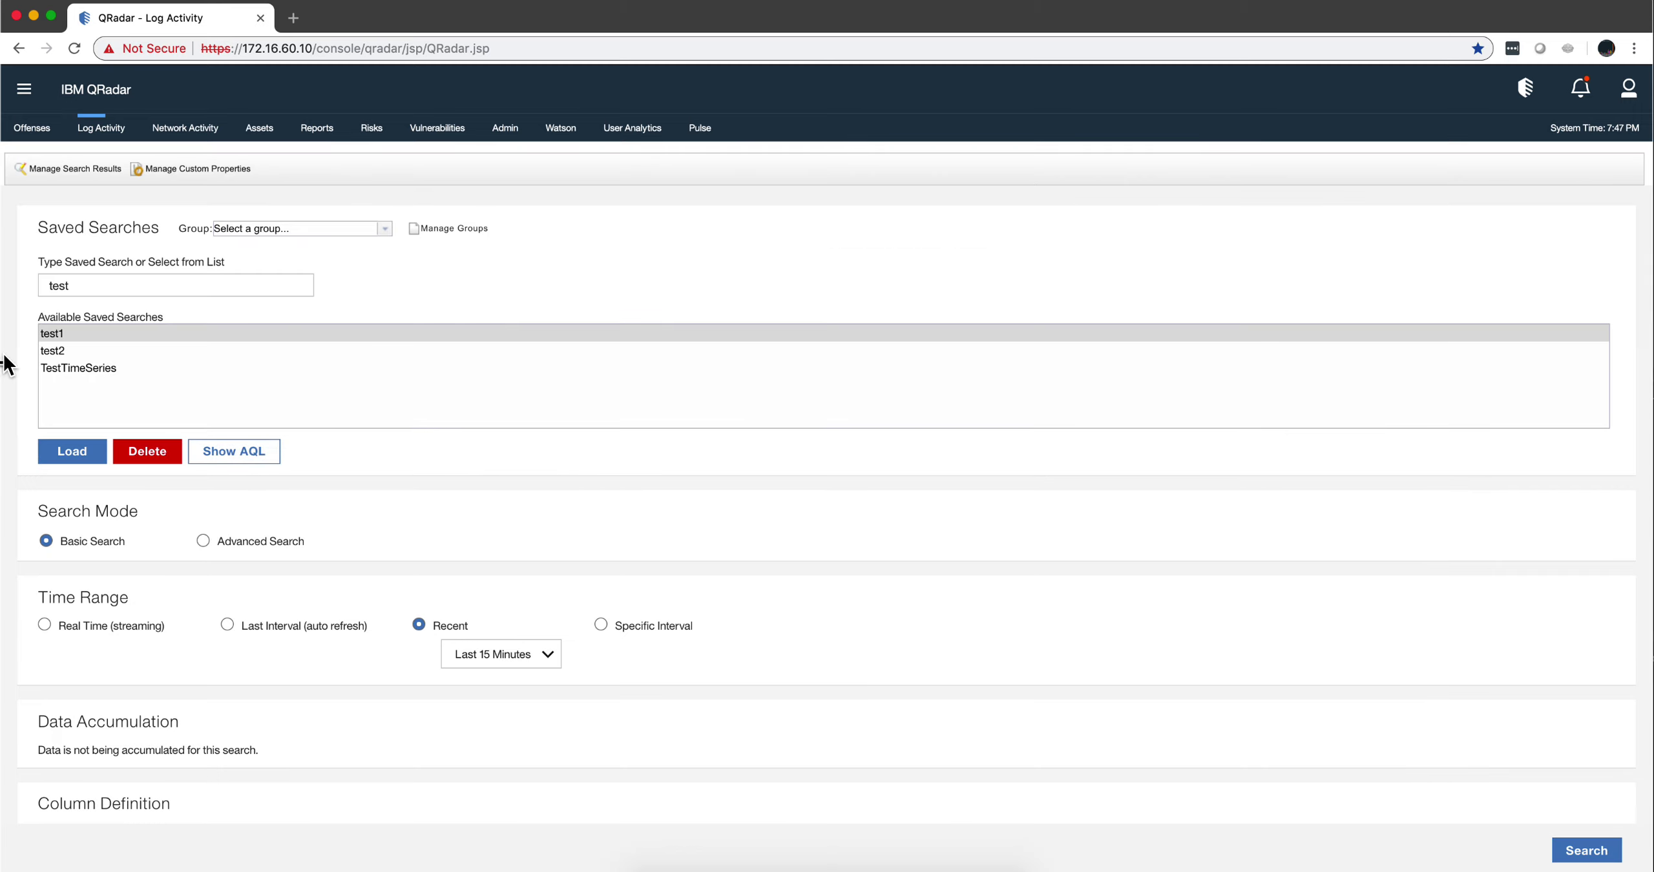
pyautogui.click(84, 285)
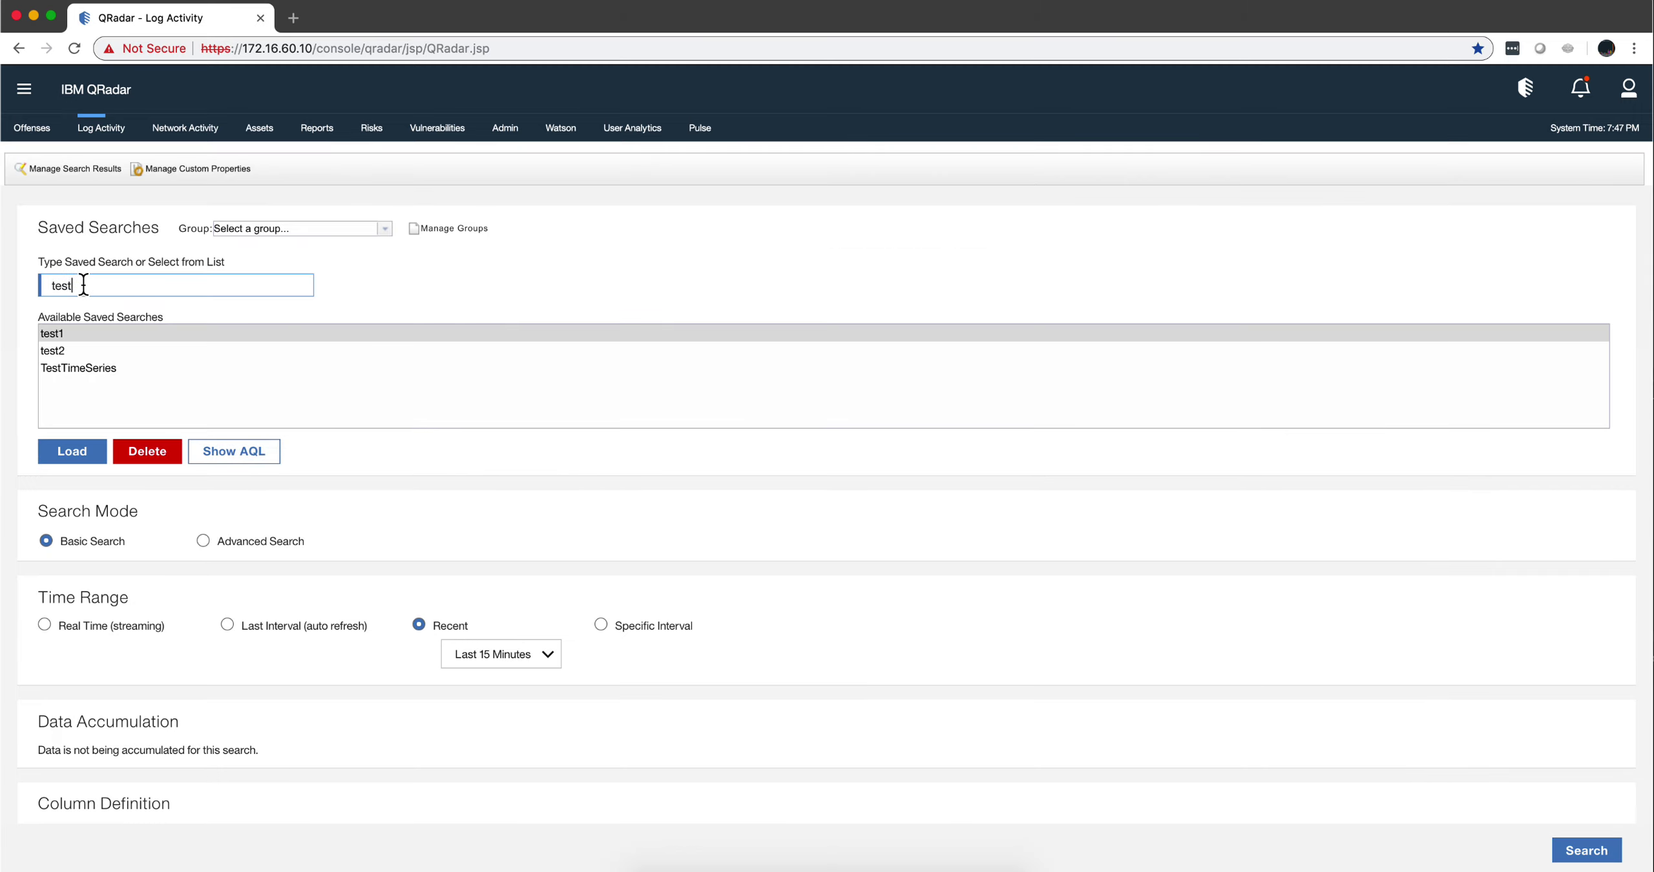
pyautogui.click(58, 352)
pyautogui.doubleClick(58, 351)
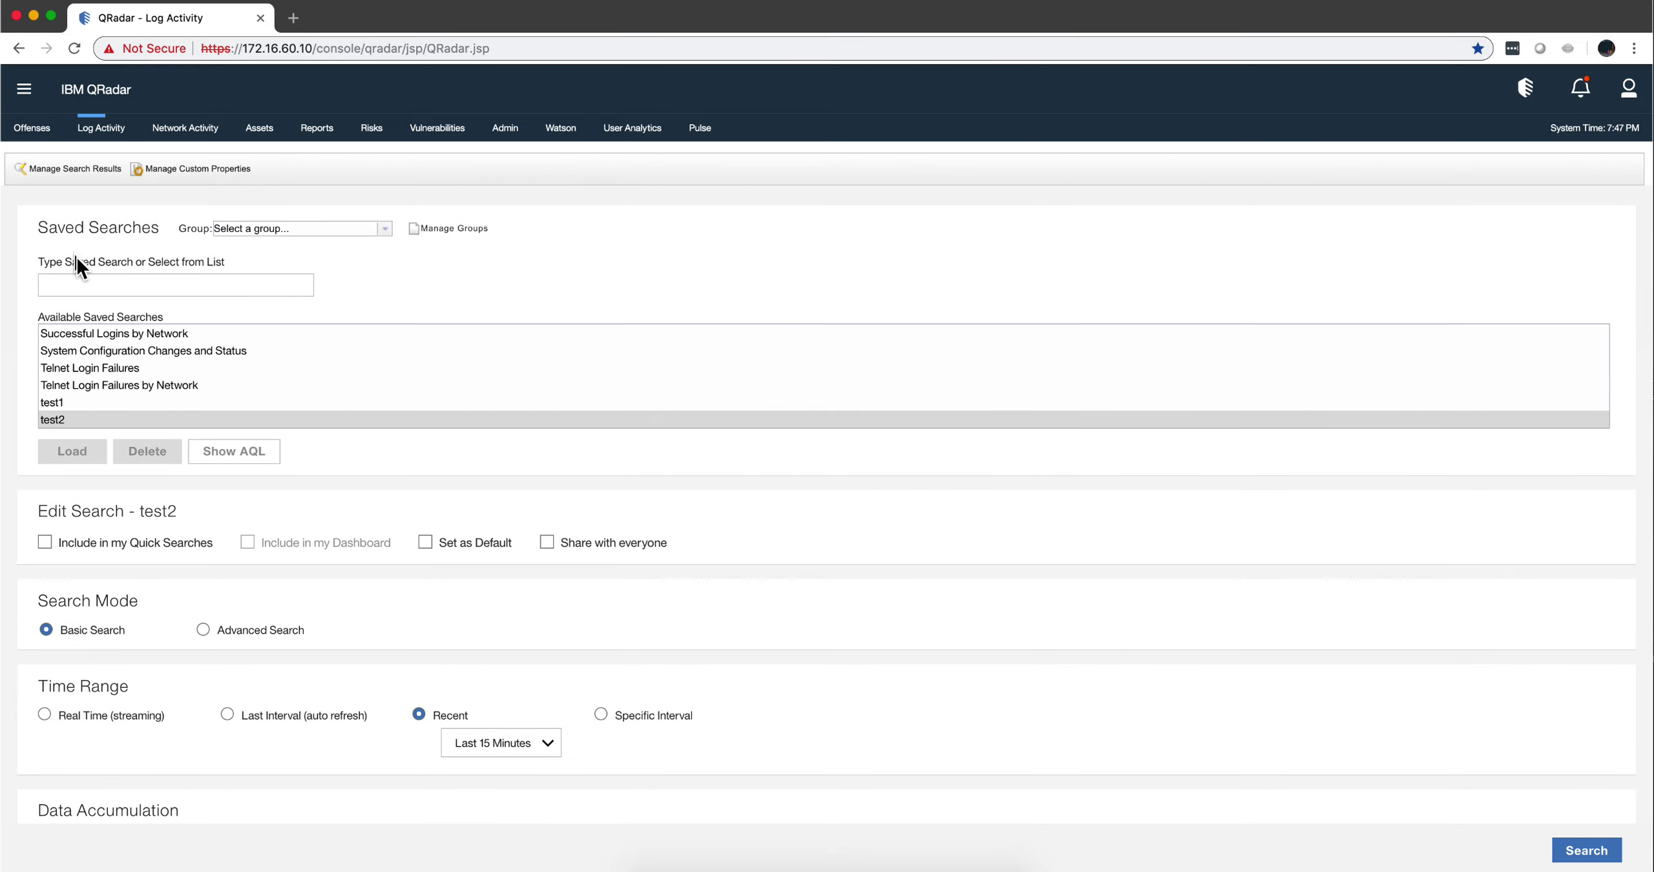
# - Filter the list by 'tes', select test2, and display its AQL query to the end
pyautogui.click(57, 282)
pyautogui.write('tet')
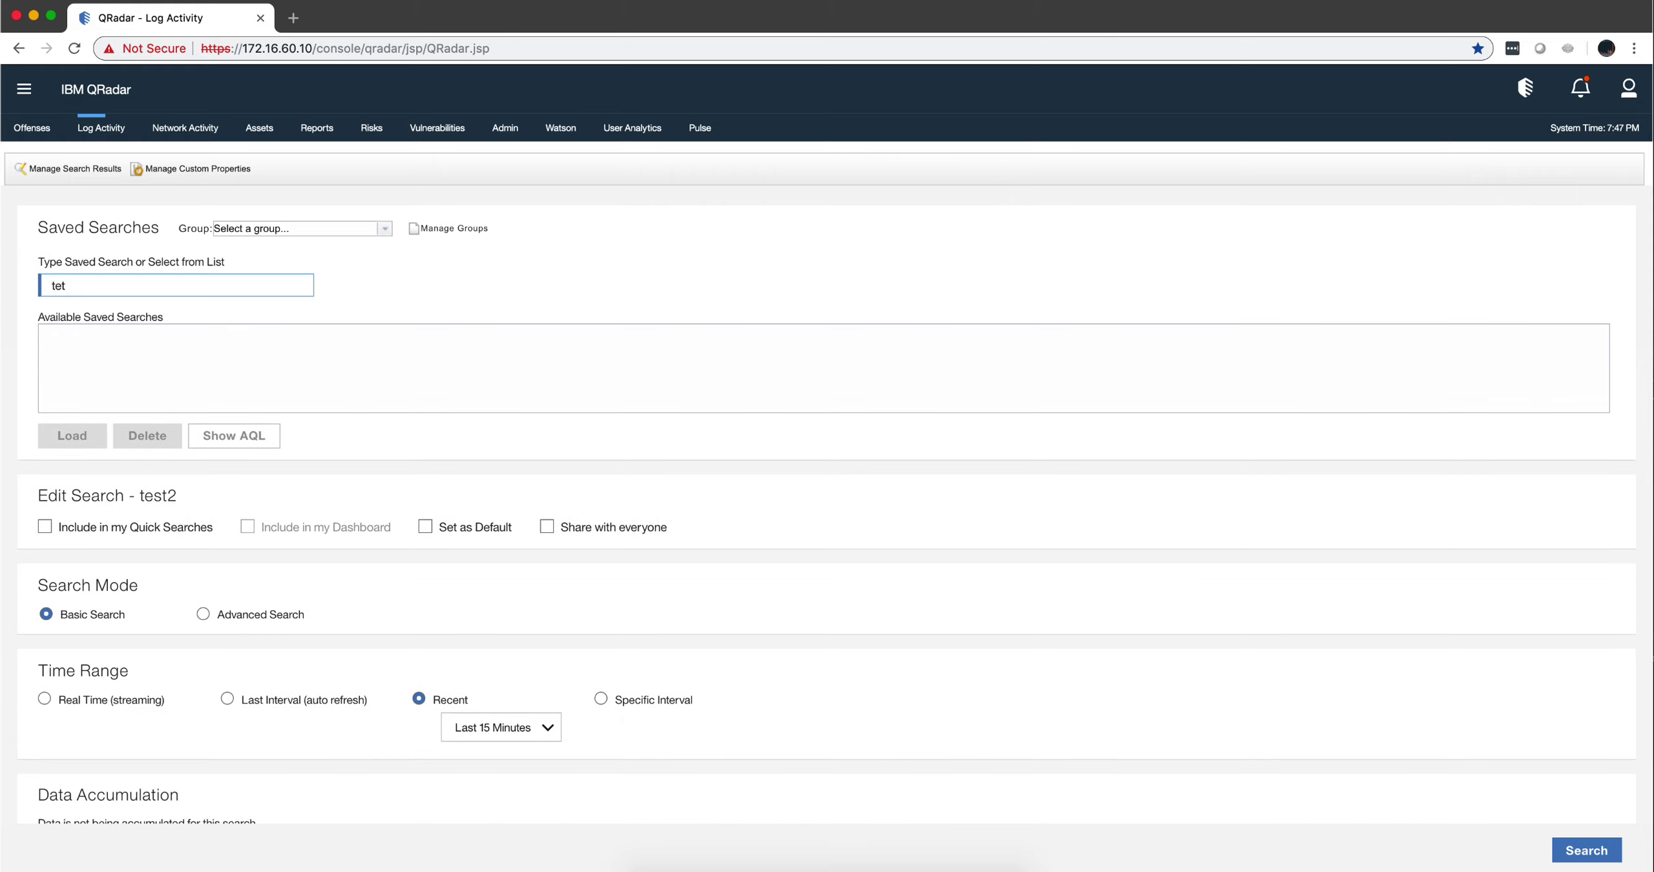
pyautogui.press('BackSpace')
pyautogui.write('s')
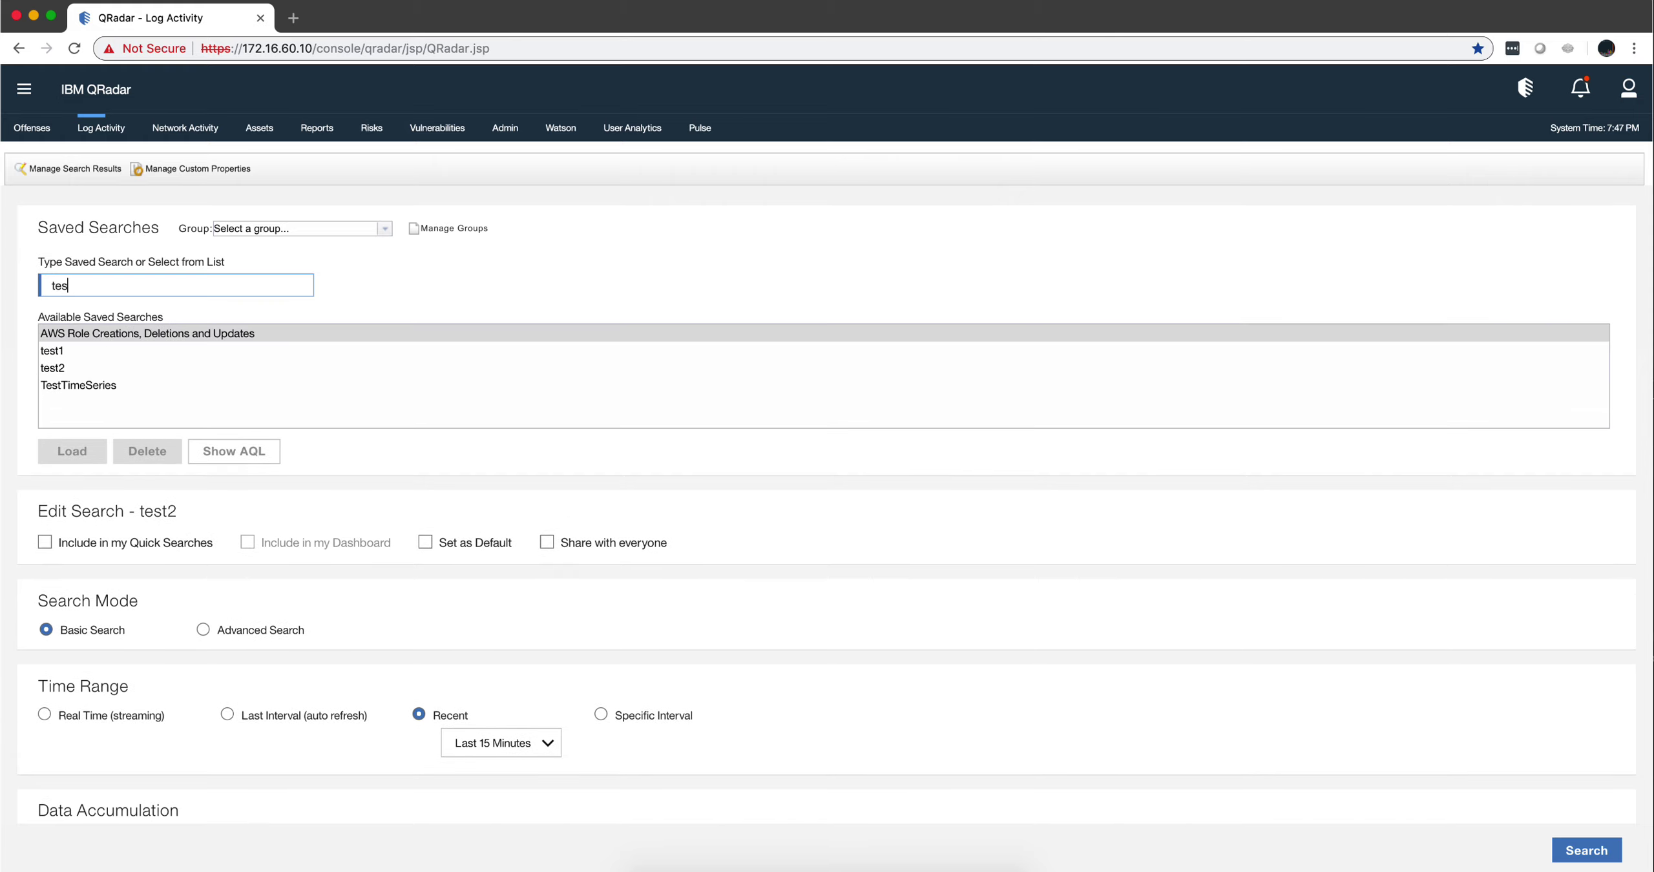
pyautogui.click(49, 367)
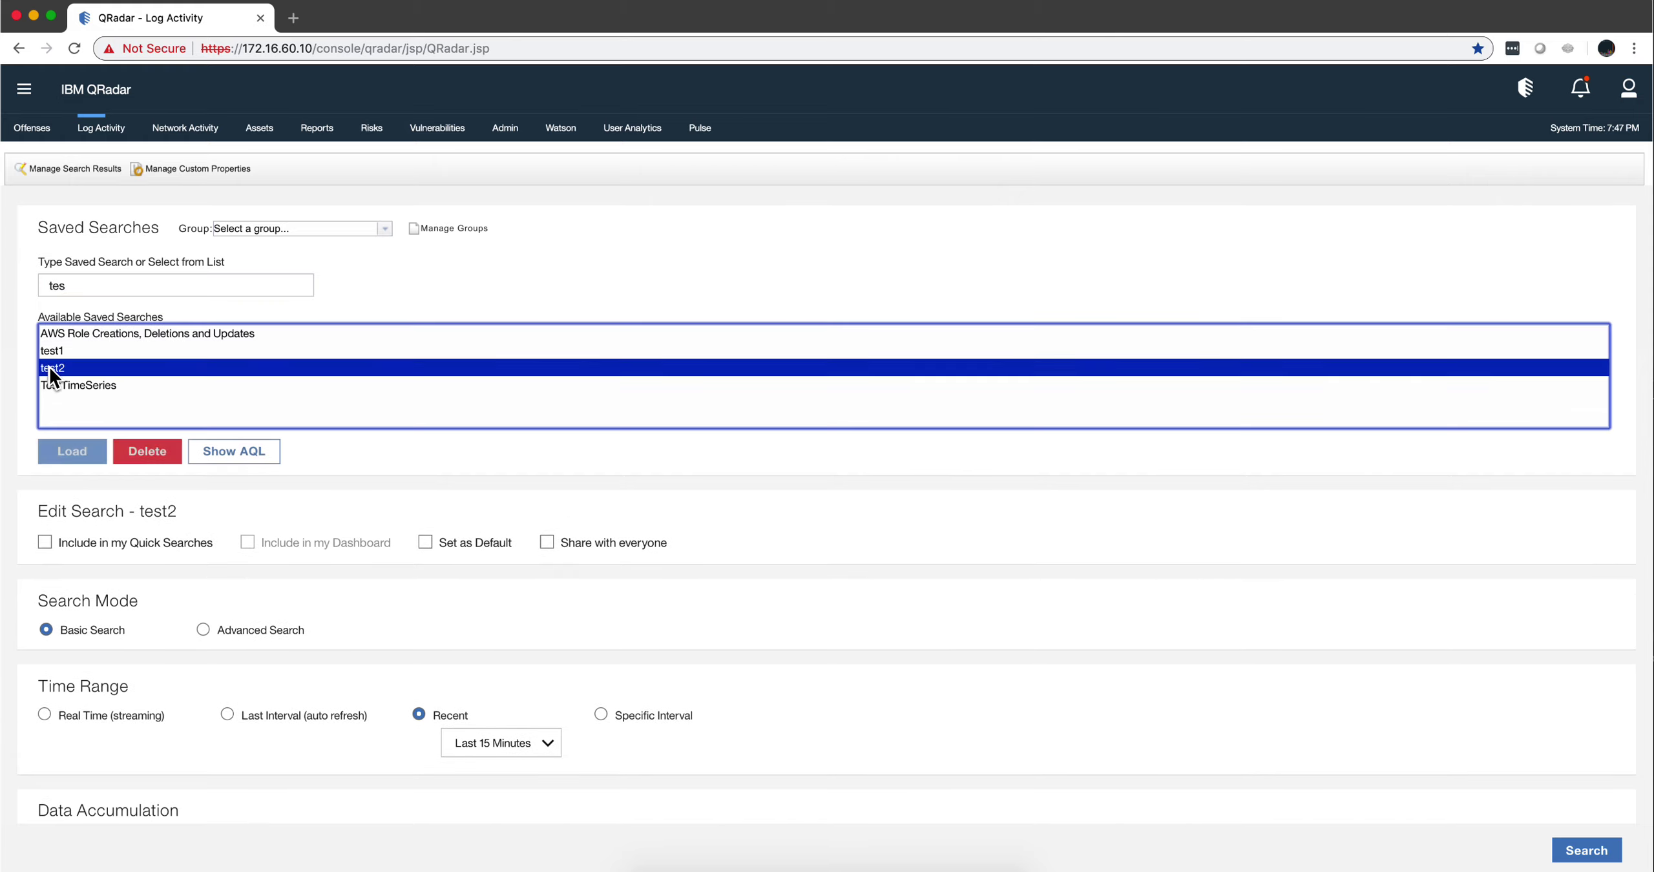
pyautogui.click(235, 453)
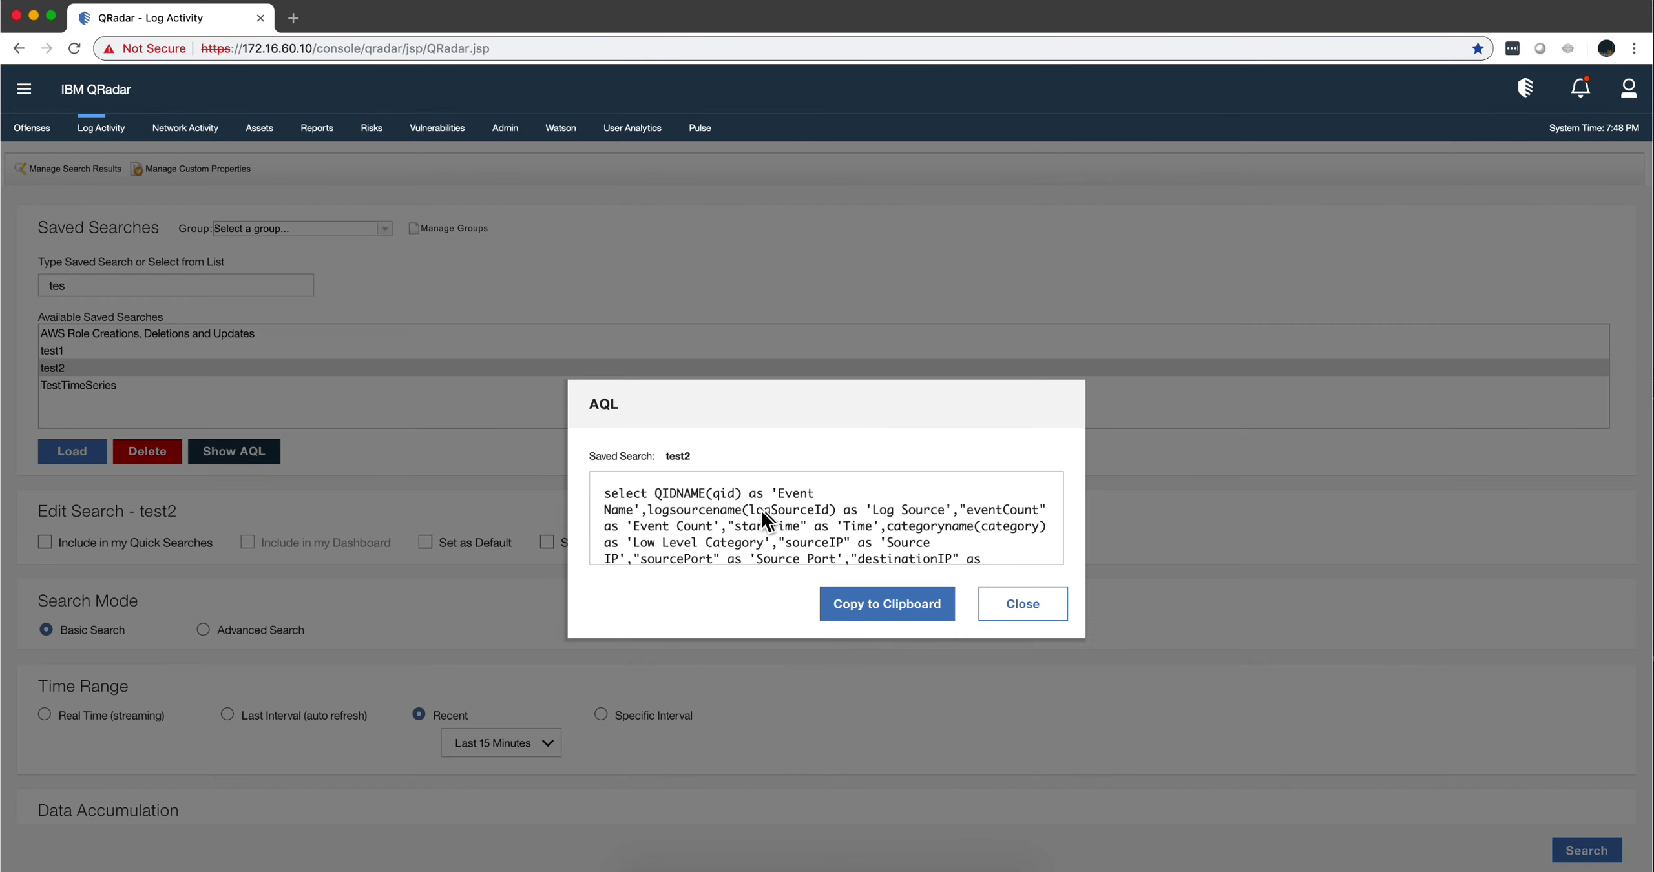
pyautogui.scroll(-5, 771, 509)
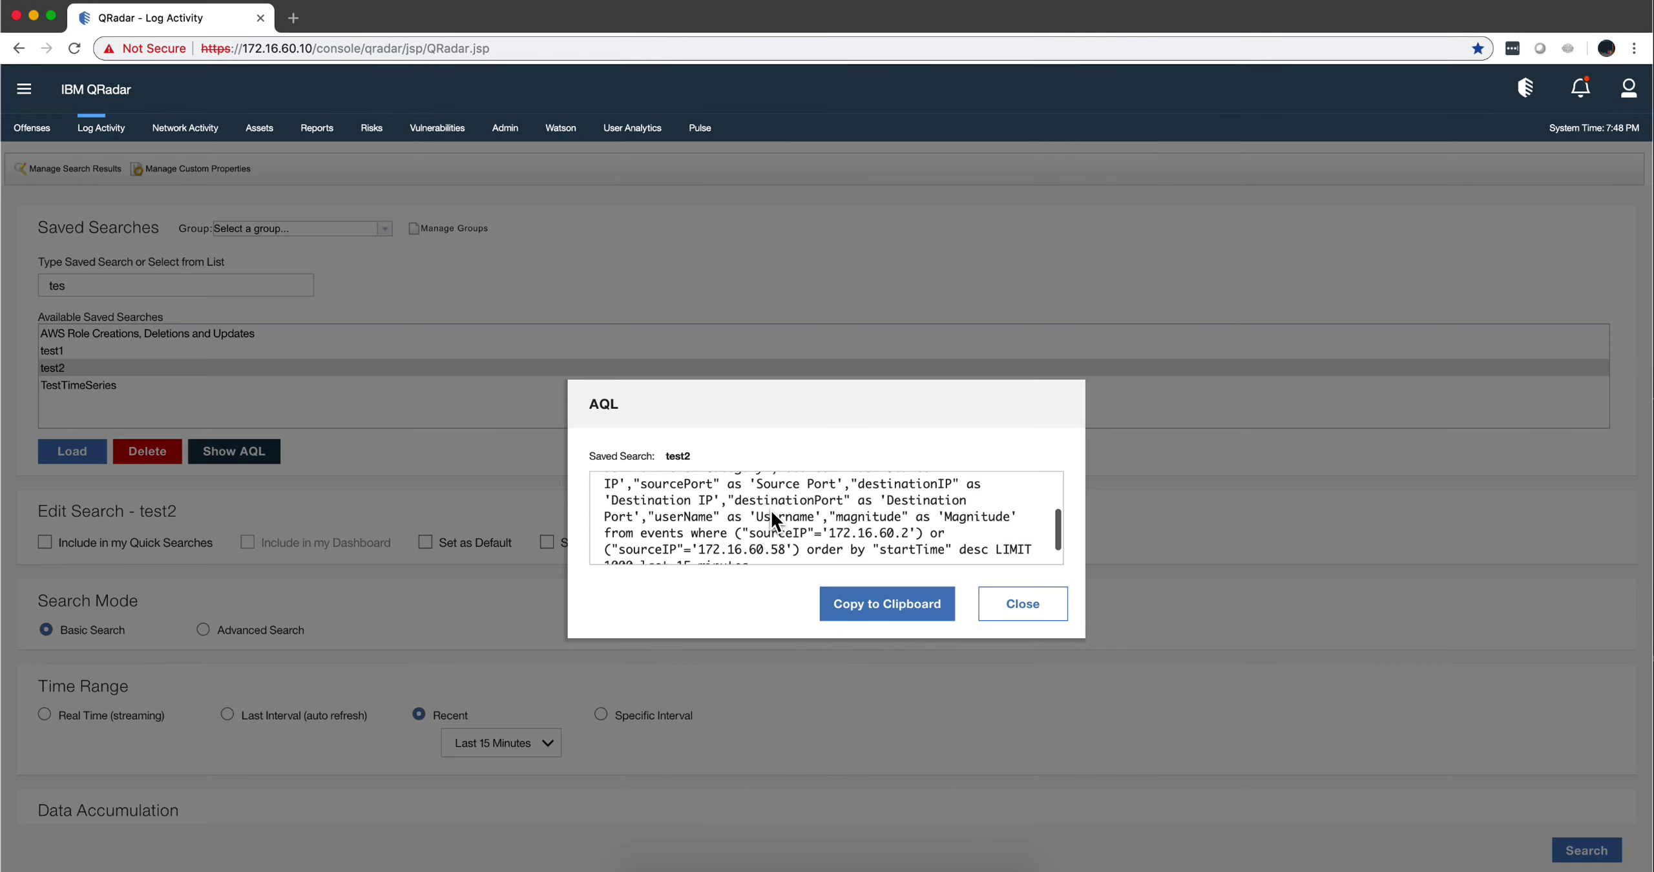